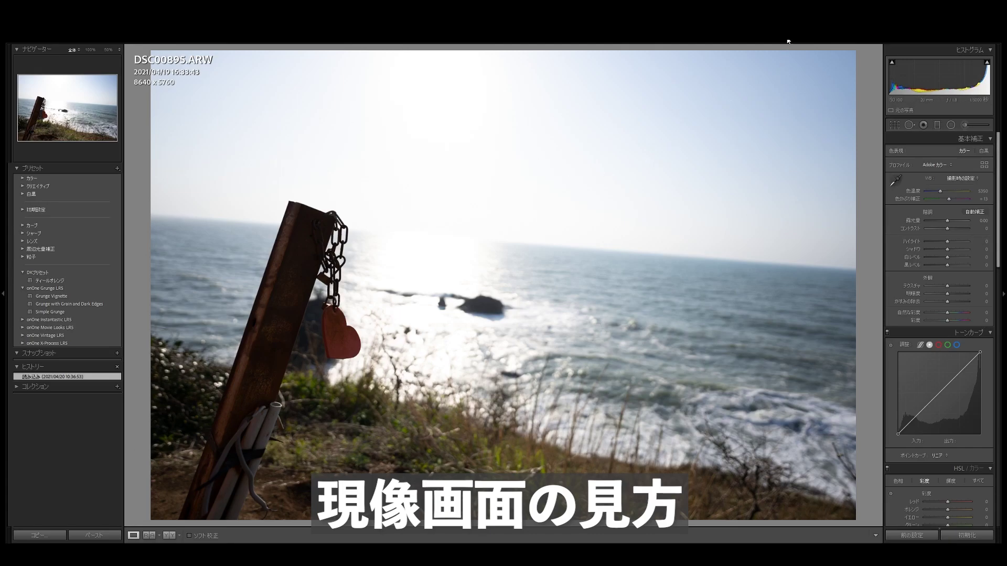
- Switch from Develop to the Library grid and scroll through the catalog thumbnails
key("g")
scroll(609, 395, "down", 15)
scroll(608, 396, "down", 15)
scroll(608, 395, "down", 10)
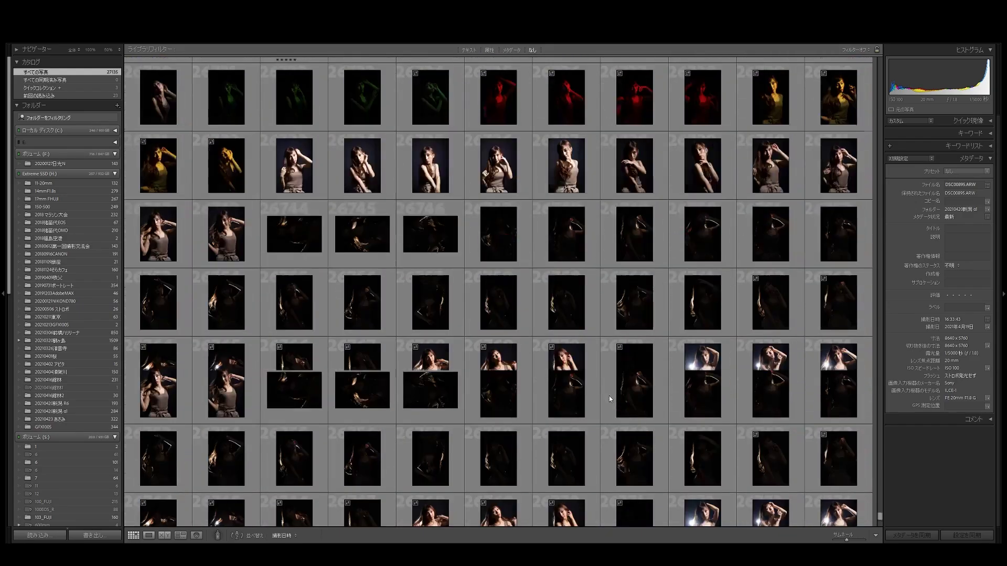
- Filter the grid to the three-photo Quick Collection and open DSC00895.ARW in Loupe view
scroll(609, 395, "down", 10)
scroll(609, 396, "down", 10)
scroll(609, 395, "down", 10)
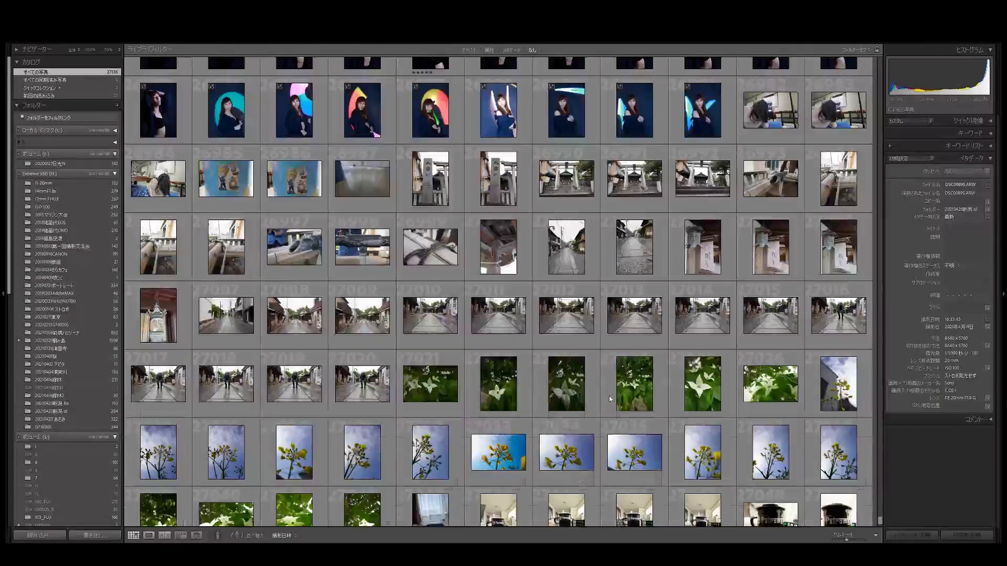
scroll(608, 395, "down", 5)
scroll(395, 215, "down", 3)
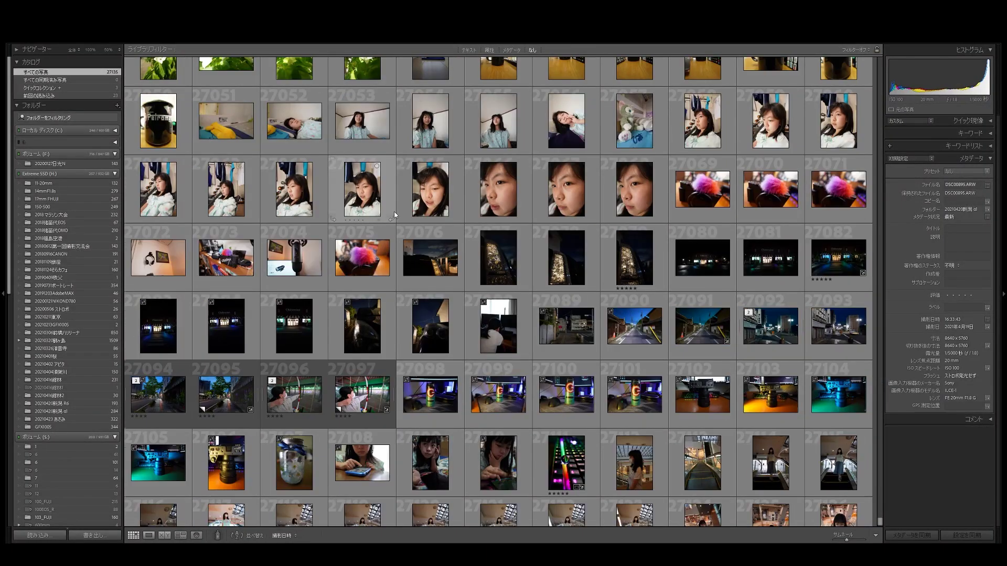
scroll(394, 215, "up", 5)
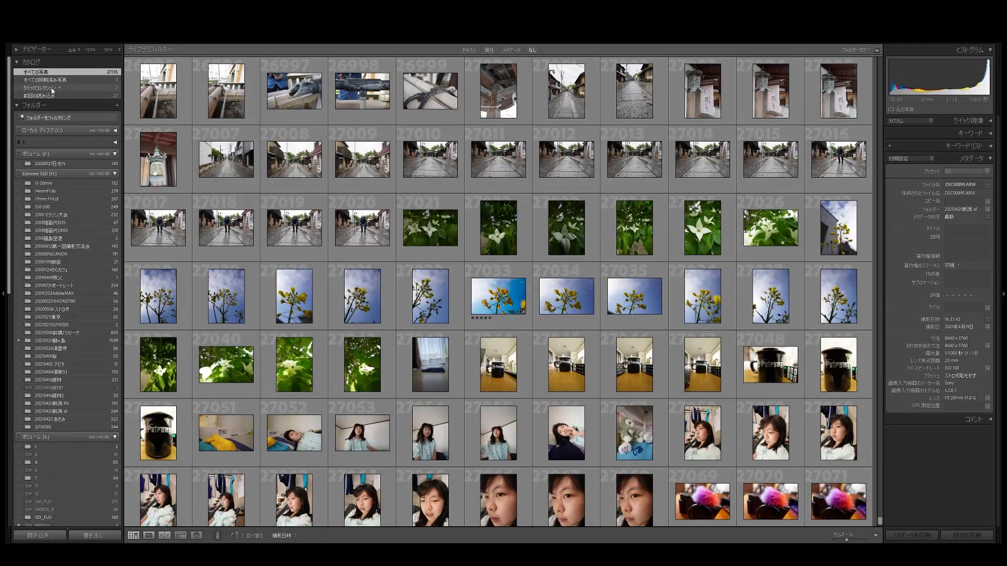
left_click(53, 90)
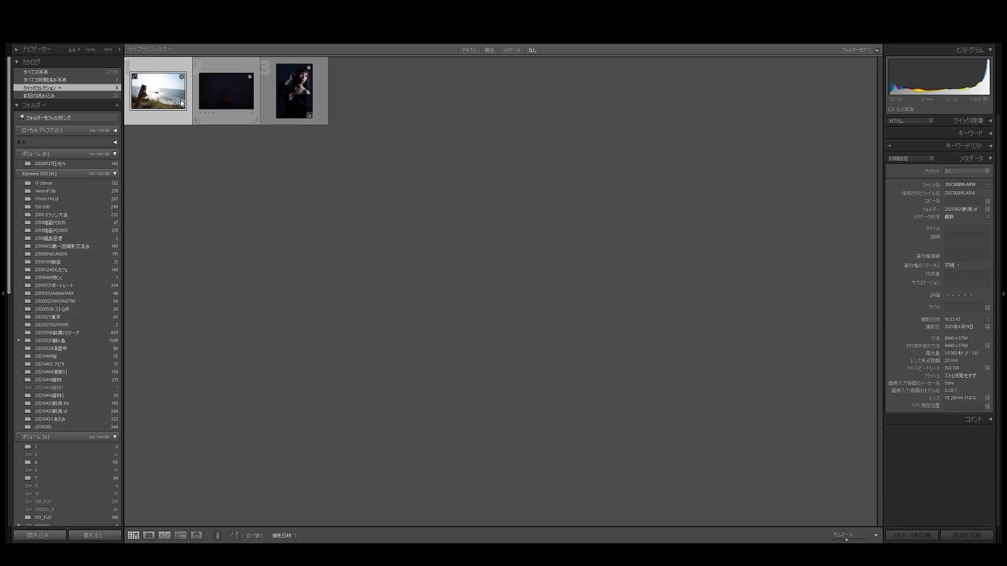
double_click(159, 96)
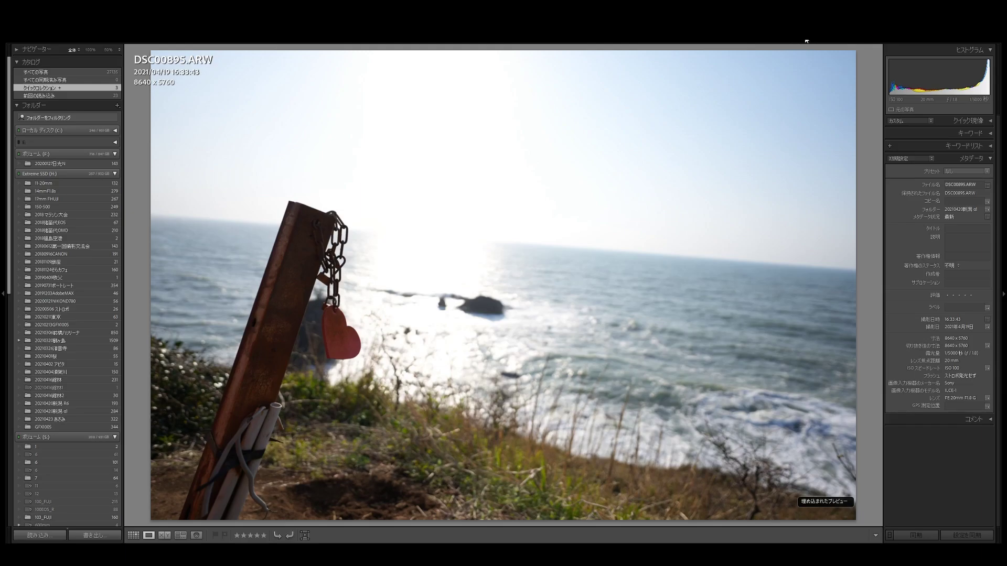
- Open DSC00895.ARW in the Develop module for editing
key("d")
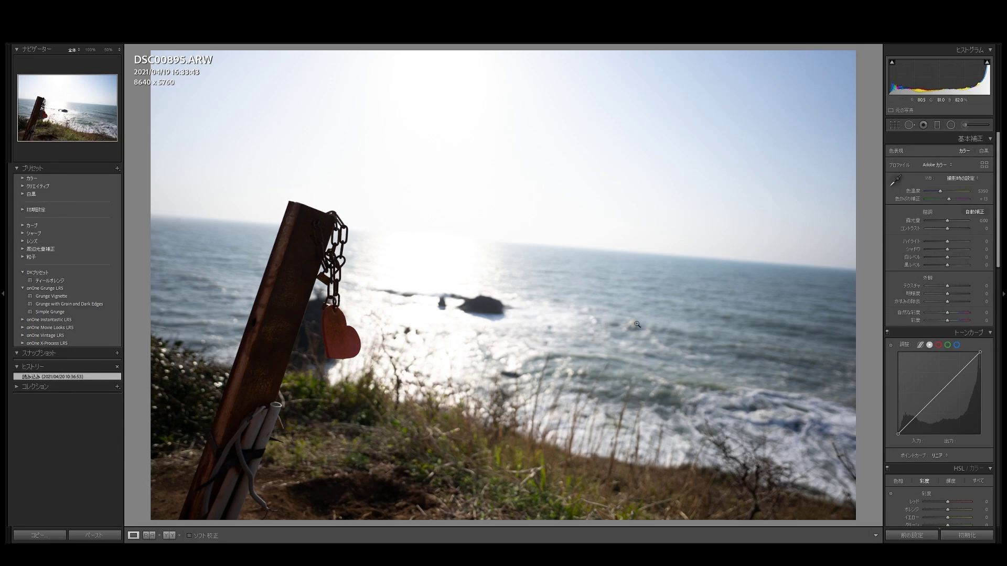
- Create a virtual copy of DSC00895.ARW and open the copy in Develop
right_click(495, 270)
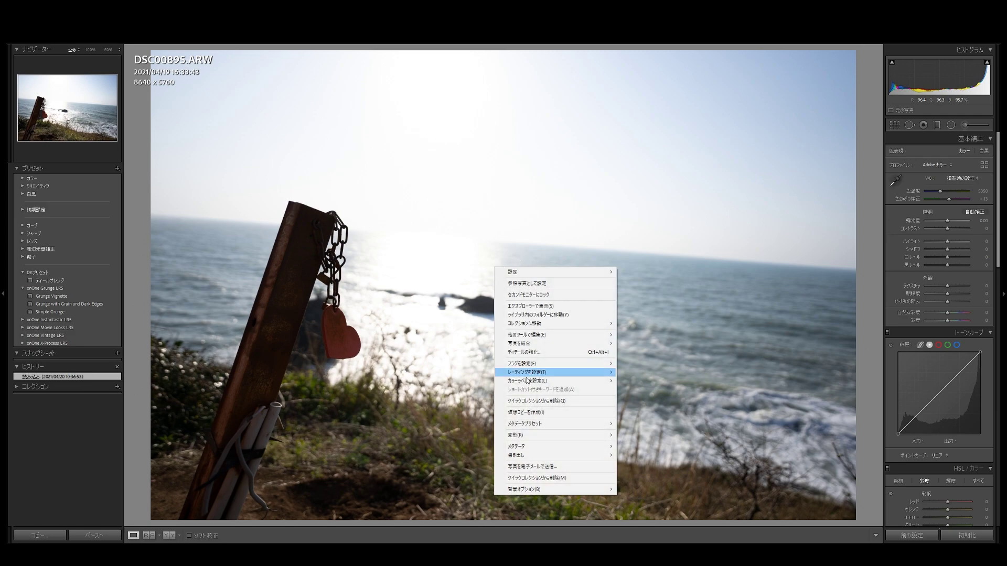
left_click(558, 413)
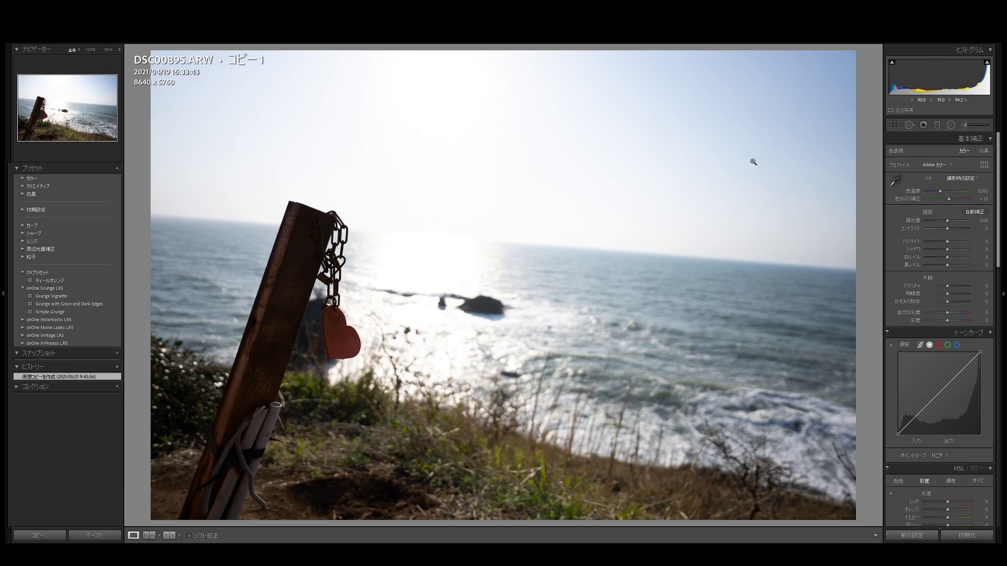
key("g")
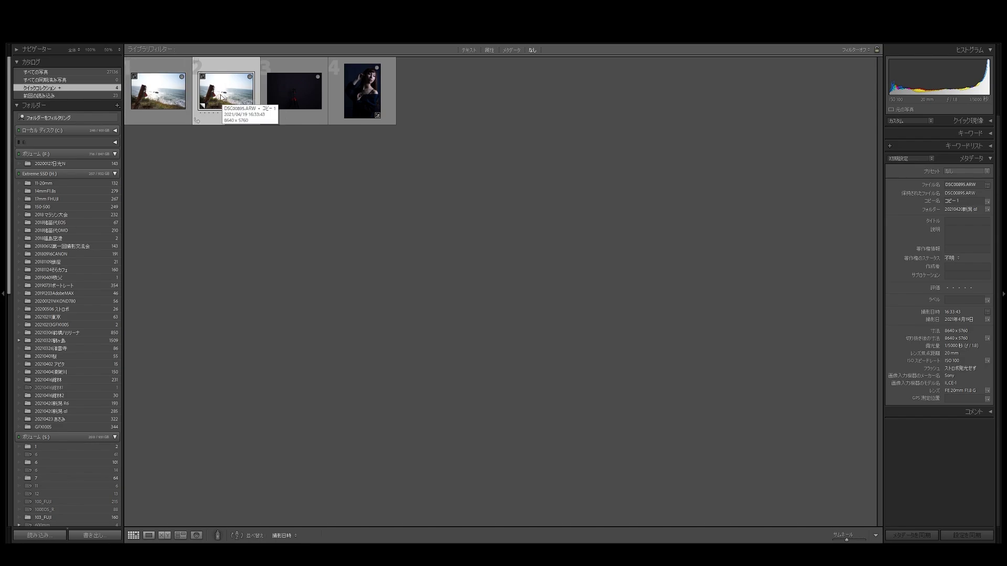
key("d")
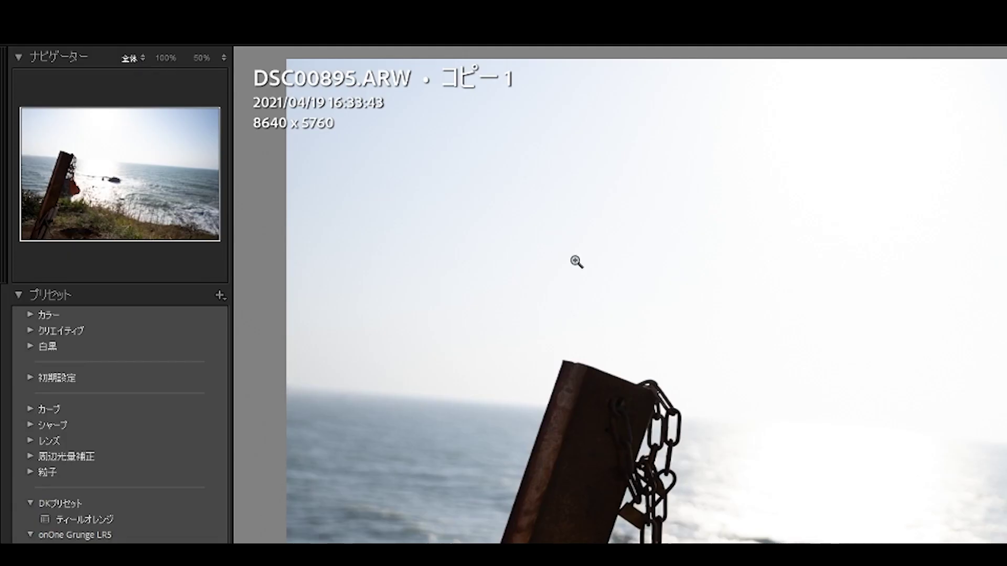
- Zoom the virtual copy to 100% and pan around the rusty post and chain
left_click(612, 267)
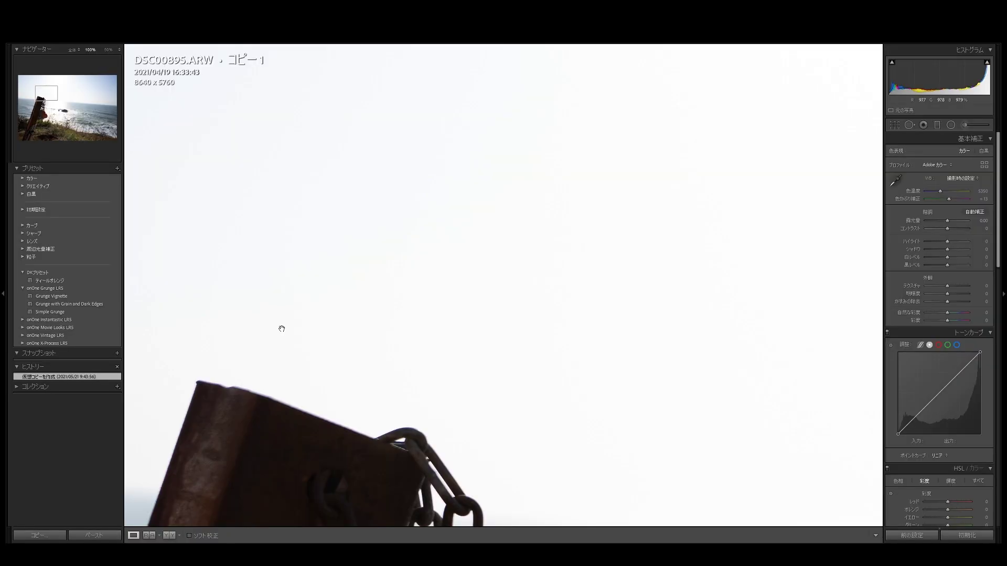
left_click_drag(281, 329, 428, 146)
mouse_move(616, 338)
left_mouse_down()
mouse_move(640, 427)
mouse_move(701, 394)
left_mouse_up()
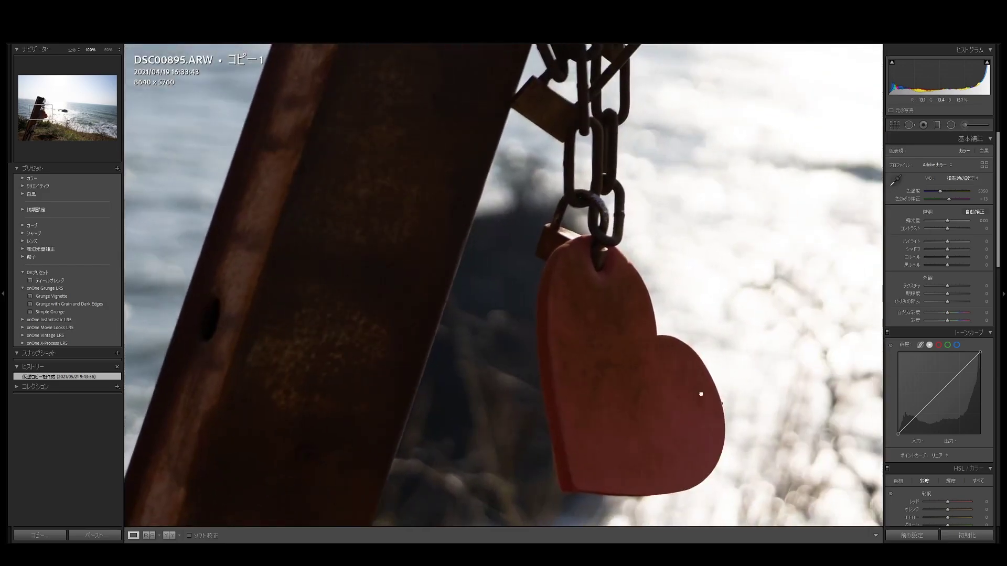
scroll(542, 272, "right", 5)
scroll(542, 272, "down", 5)
scroll(647, 326, "right", 4)
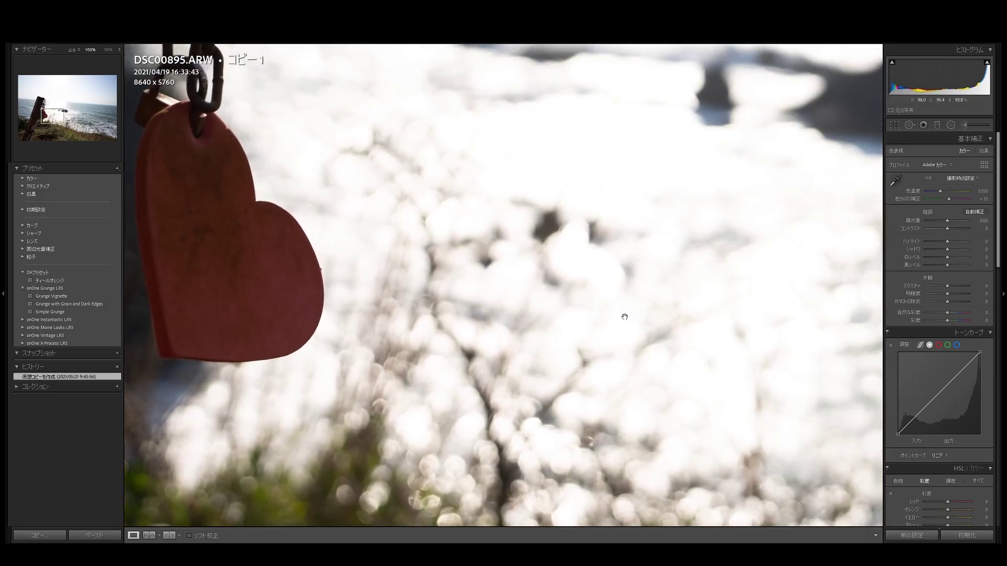
scroll(572, 325, "left", 3)
scroll(572, 325, "down", 2)
scroll(587, 373, "left", 4)
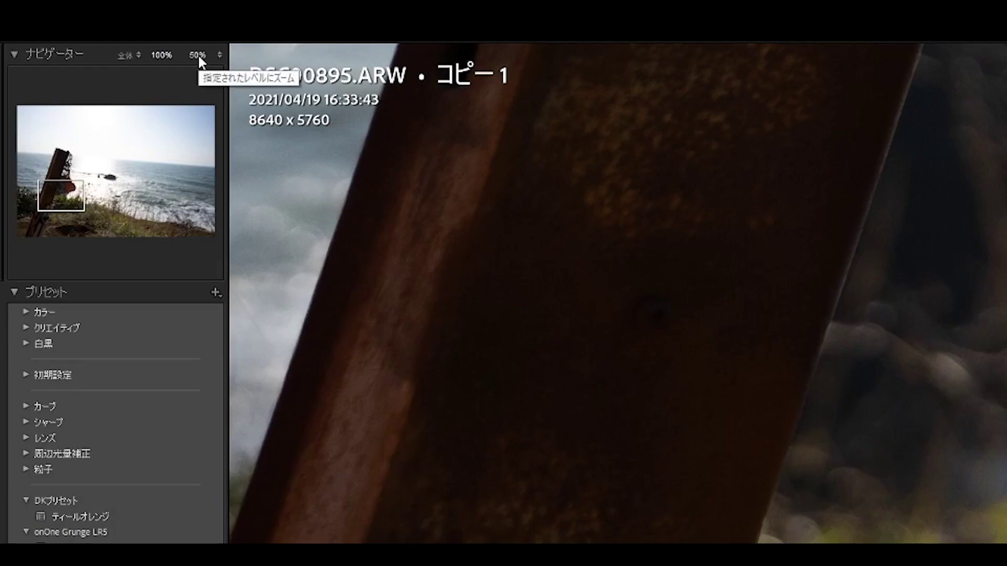
- Try the Navigator's 50% and Fit zoom levels, panning to the post and heart
left_click(198, 56)
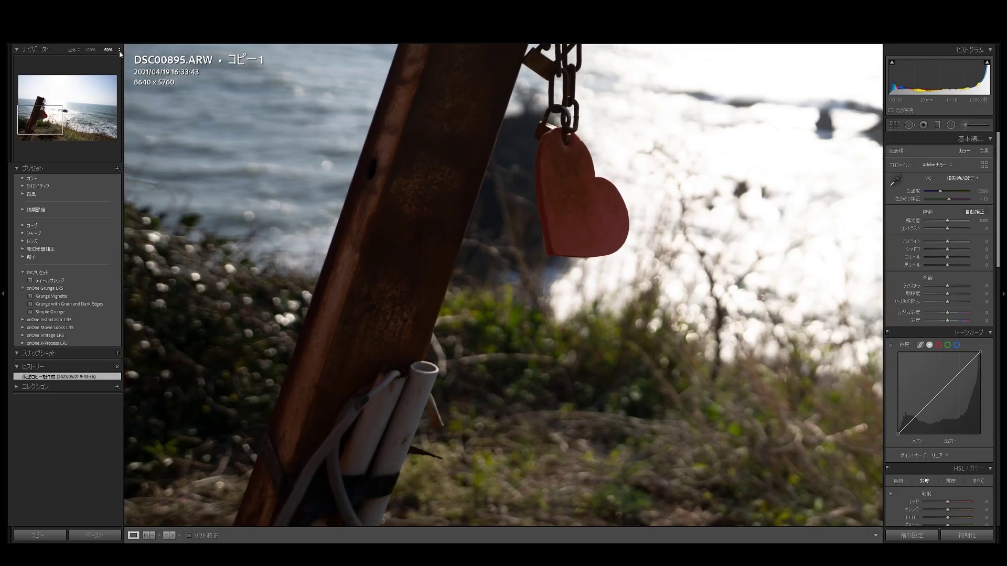
left_click(120, 50)
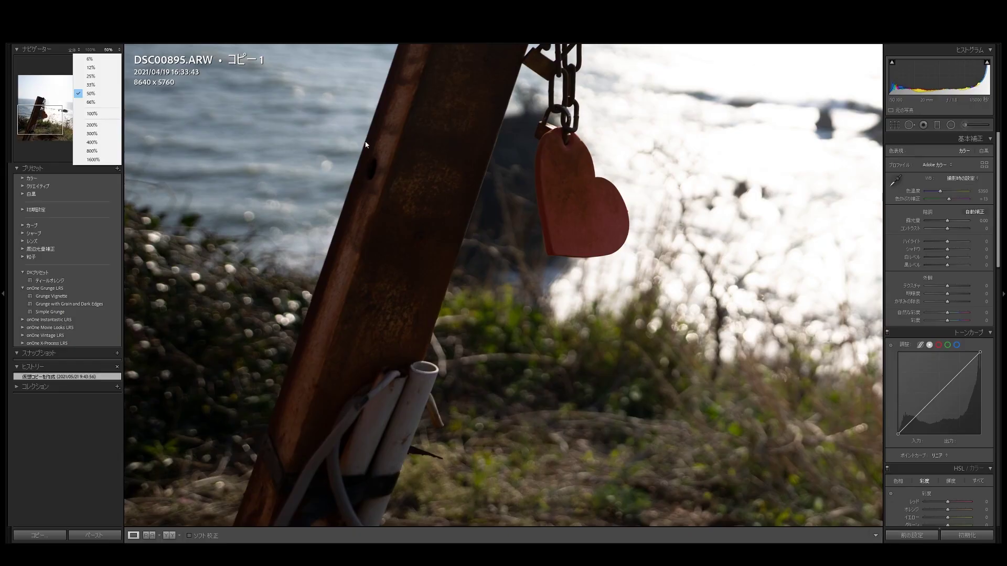
left_click(398, 183)
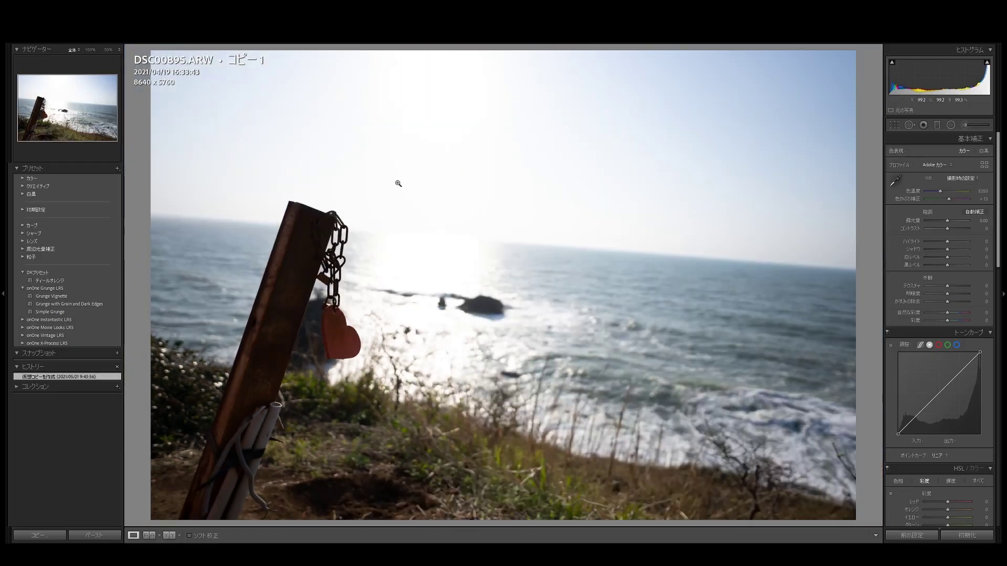
left_click(356, 131)
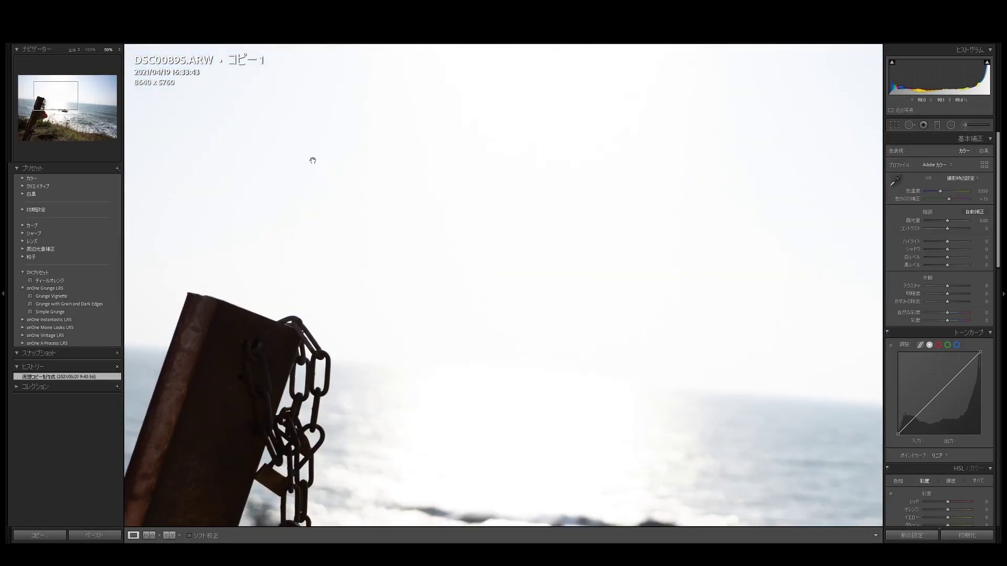
left_click_drag(306, 294, 455, 236)
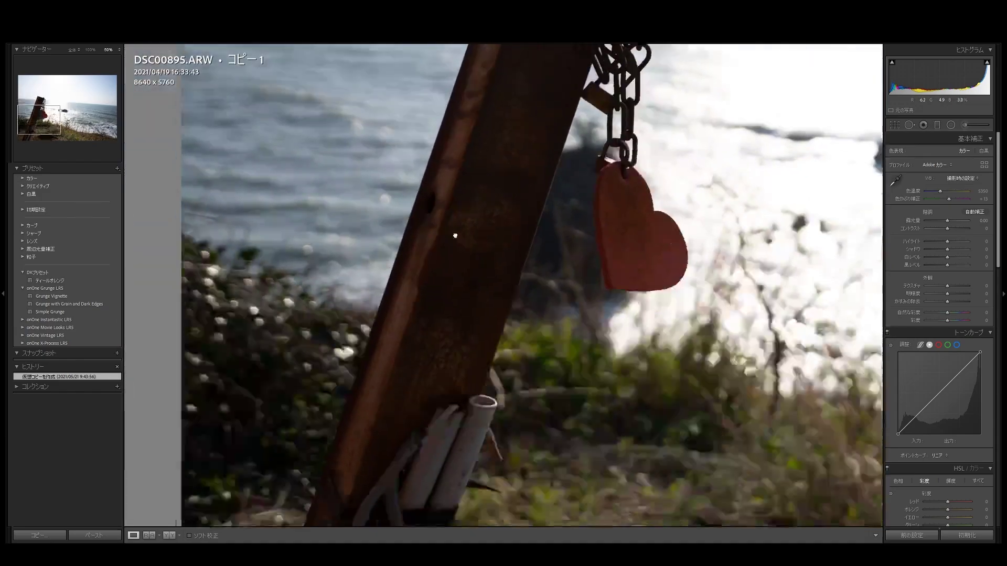
left_click(455, 235)
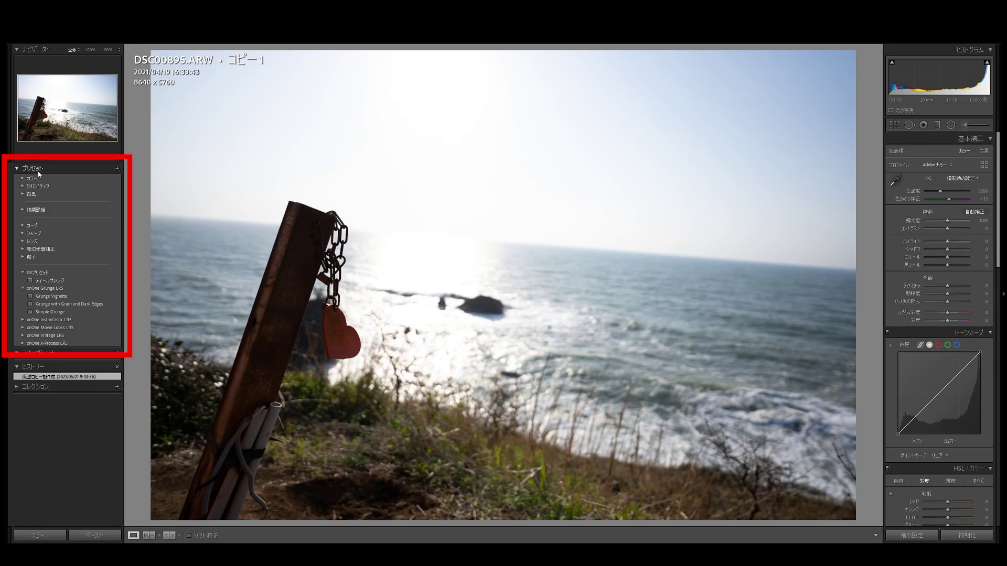
- Try the Daisy, Mayor and ティールオレンジ presets, then undo and reset to defaults
left_click(56, 304)
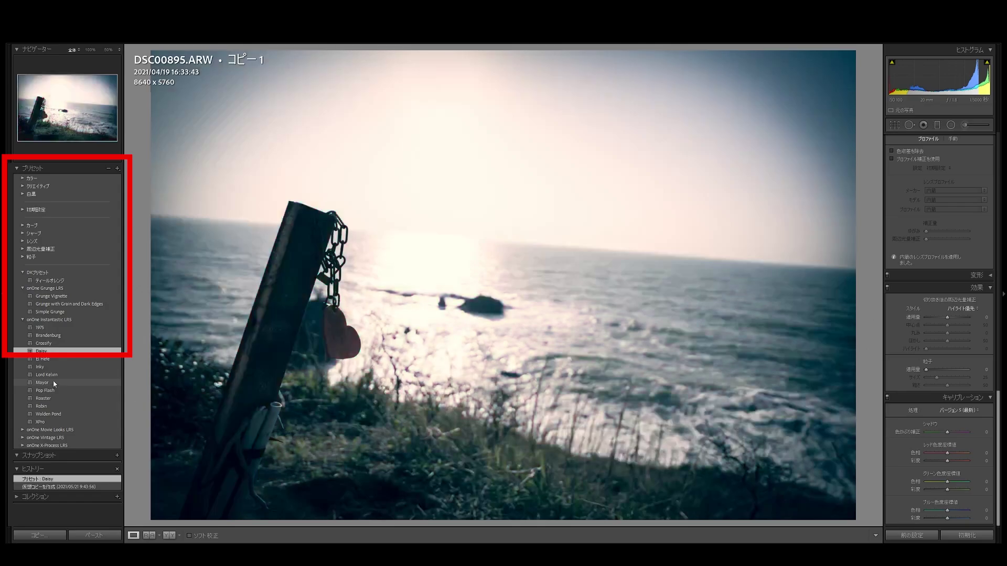
left_click(54, 382)
left_click(51, 281)
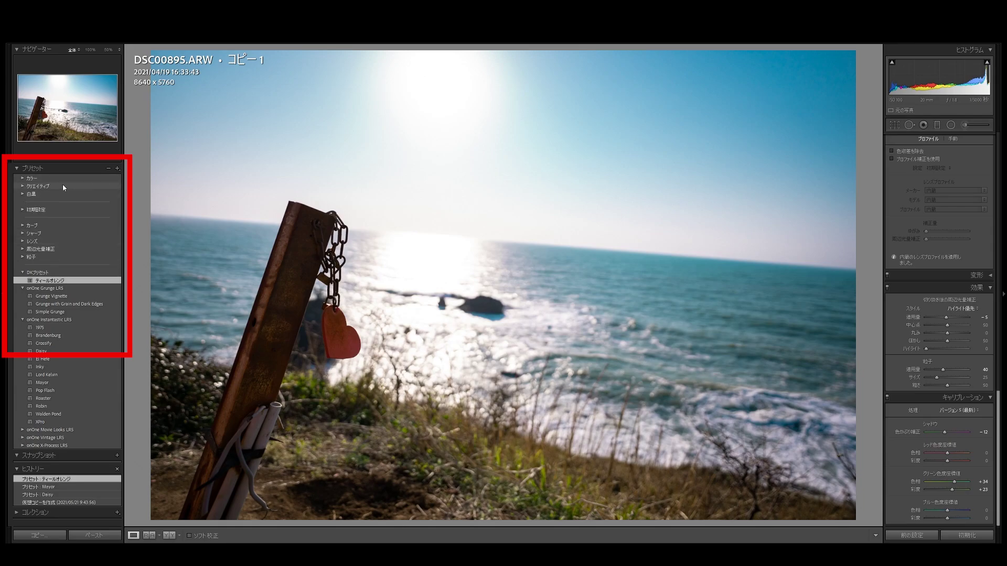
left_click(118, 168)
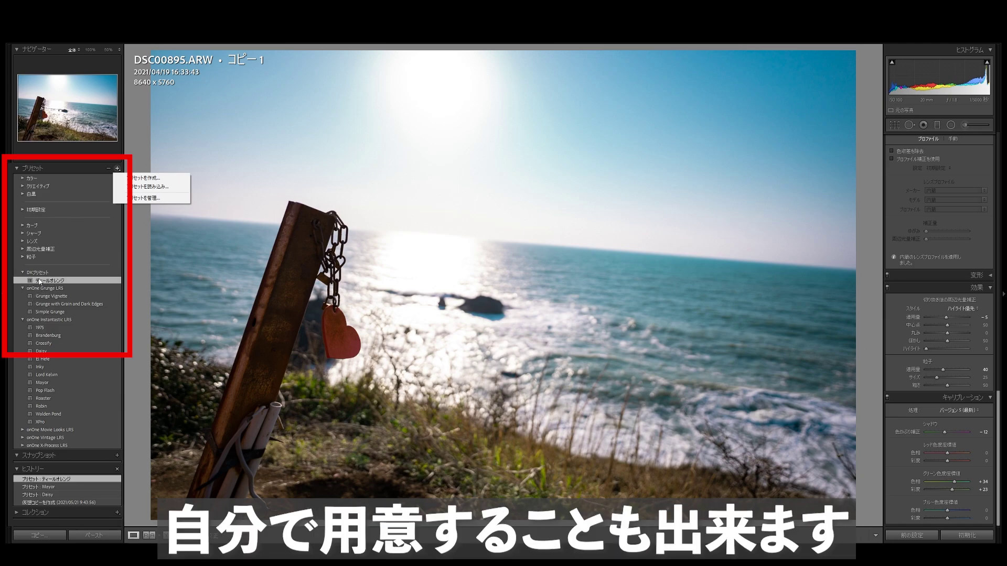
key("ctrl+z")
key("ctrl+z")
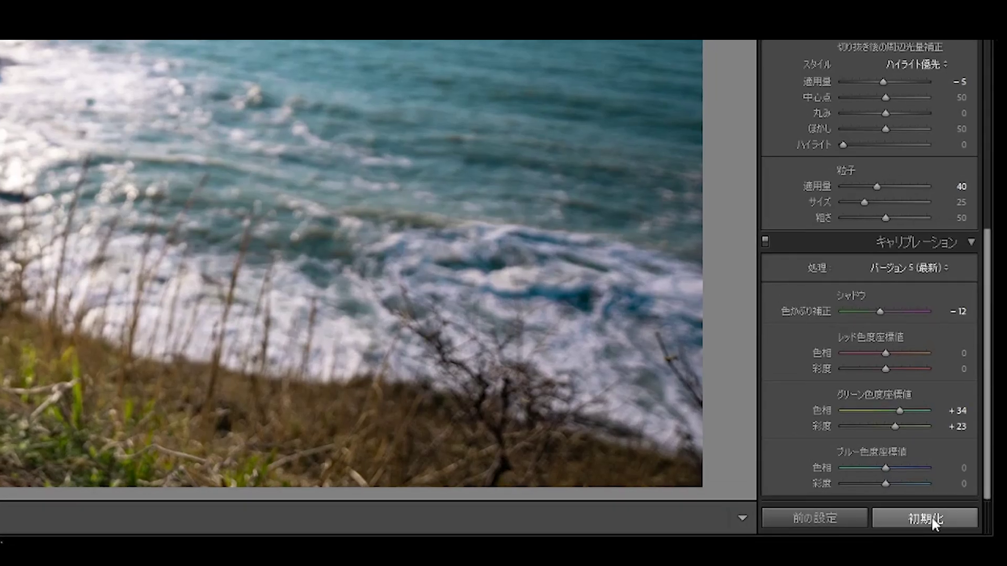
left_click(932, 523)
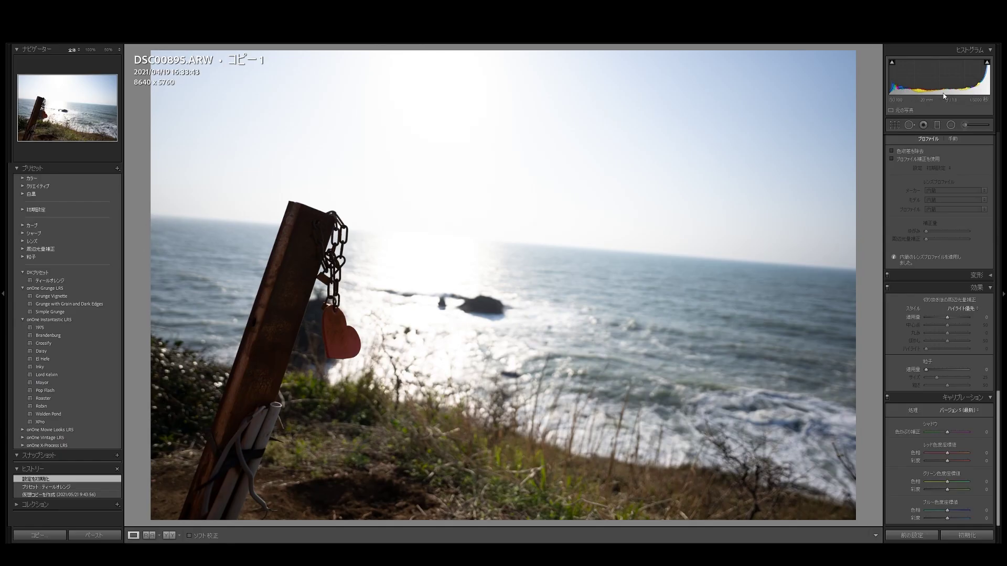
- Raise a point on the Tone Curve to brighten the photo
scroll(958, 260, "up", 10)
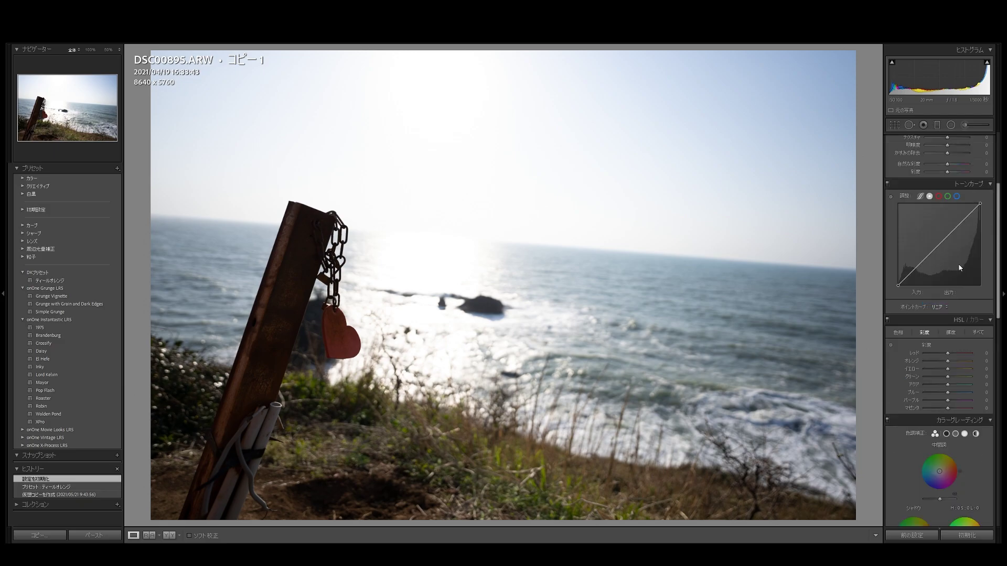
scroll(957, 260, "up", 5)
mouse_move(922, 410)
left_mouse_down()
mouse_move(922, 392)
mouse_move(951, 383)
left_mouse_up()
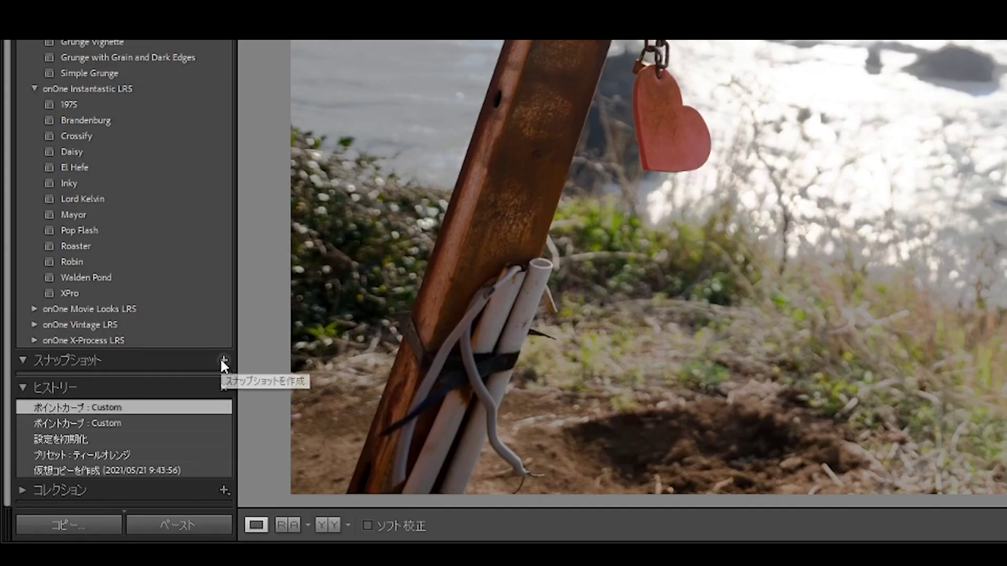
- Snapshot the brightened edit, then lower Exposure to -1.92 and begin a new snapshot
left_click(223, 361)
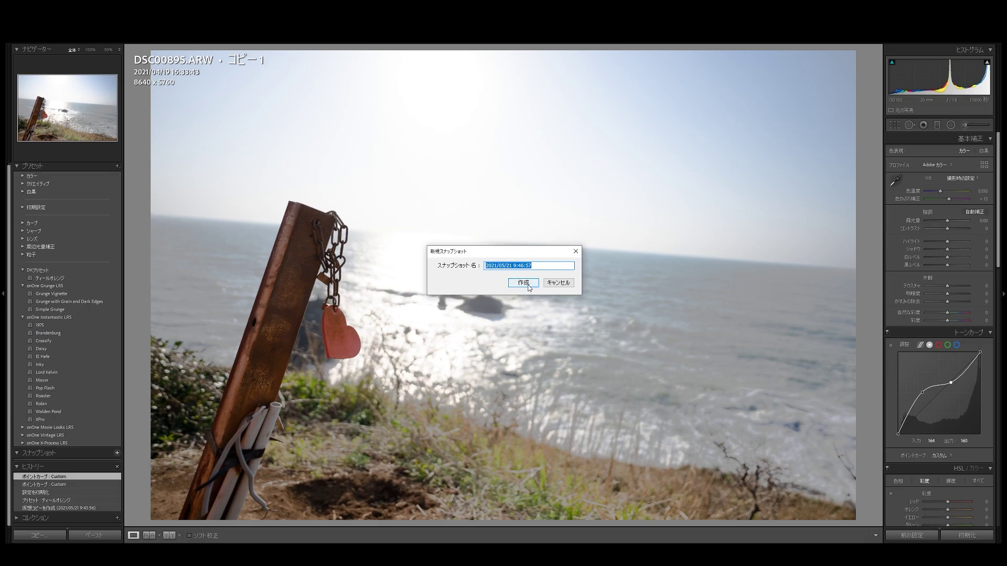
left_click(523, 283)
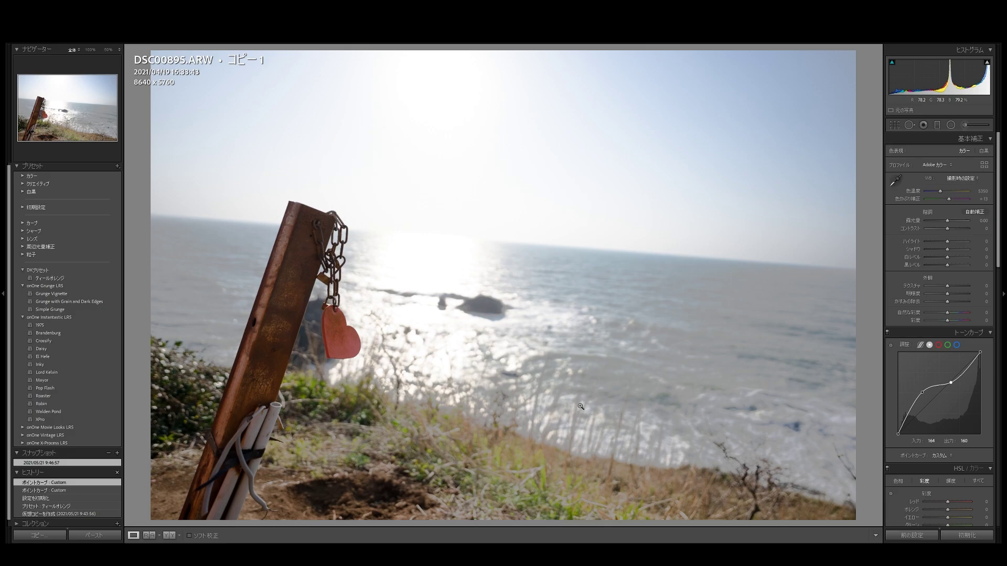
mouse_move(947, 220)
left_mouse_down()
mouse_move(939, 220)
mouse_move(955, 241)
mouse_move(938, 257)
mouse_move(953, 265)
left_mouse_up()
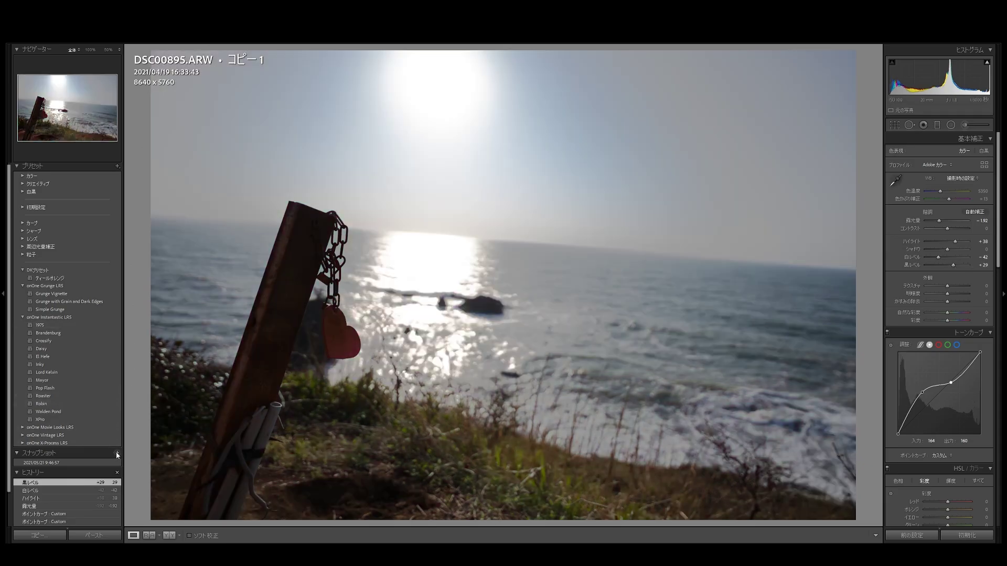
left_click(117, 453)
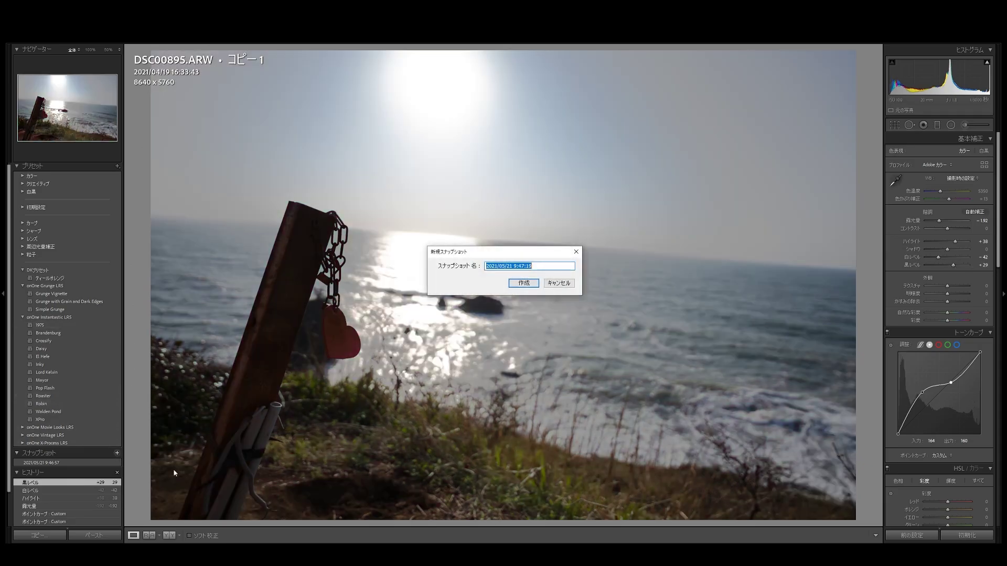
- Save the darkened edit and an Inky black-and-white version as snapshots, then compare them
left_click(533, 283)
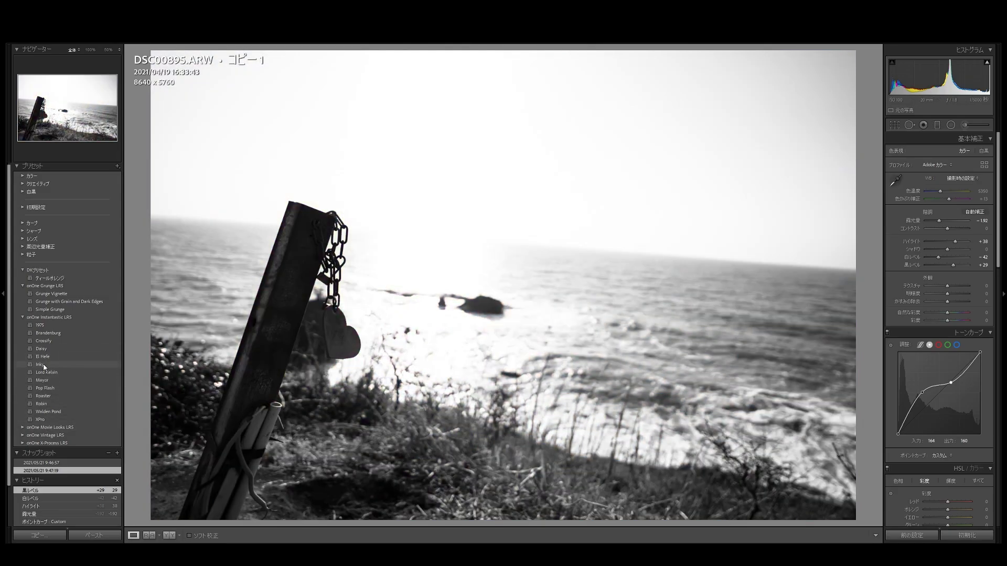
left_click(42, 365)
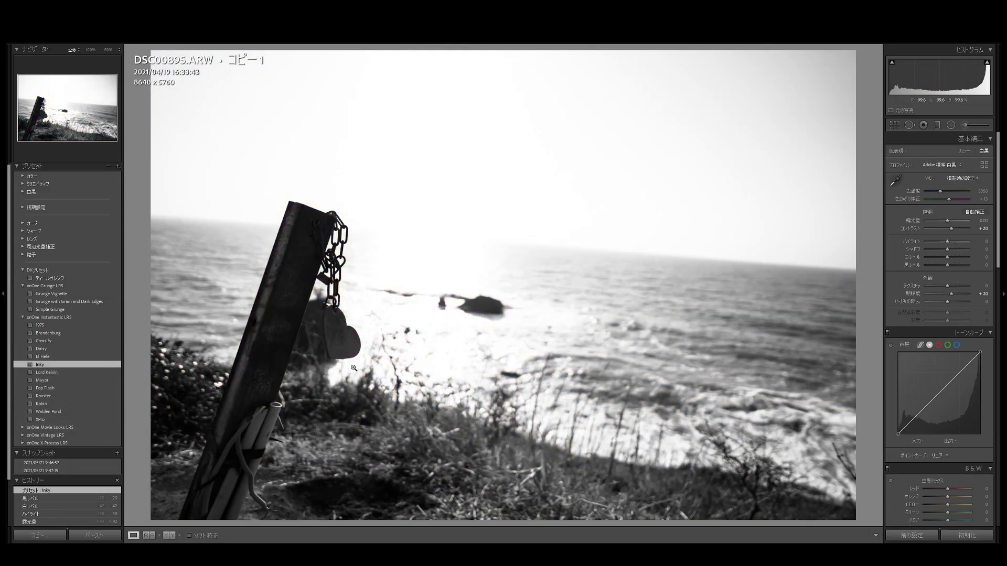
left_click(117, 453)
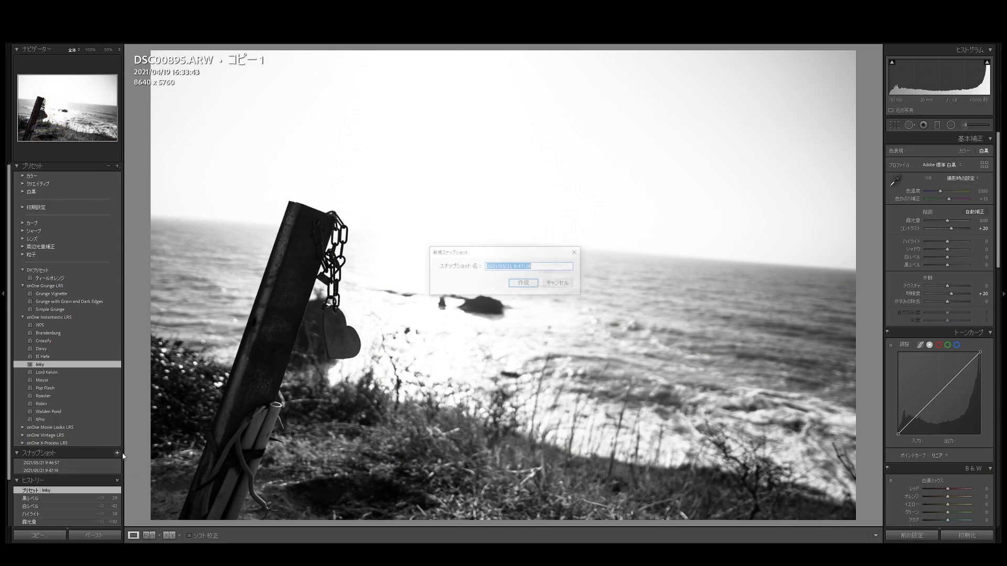
key("Return")
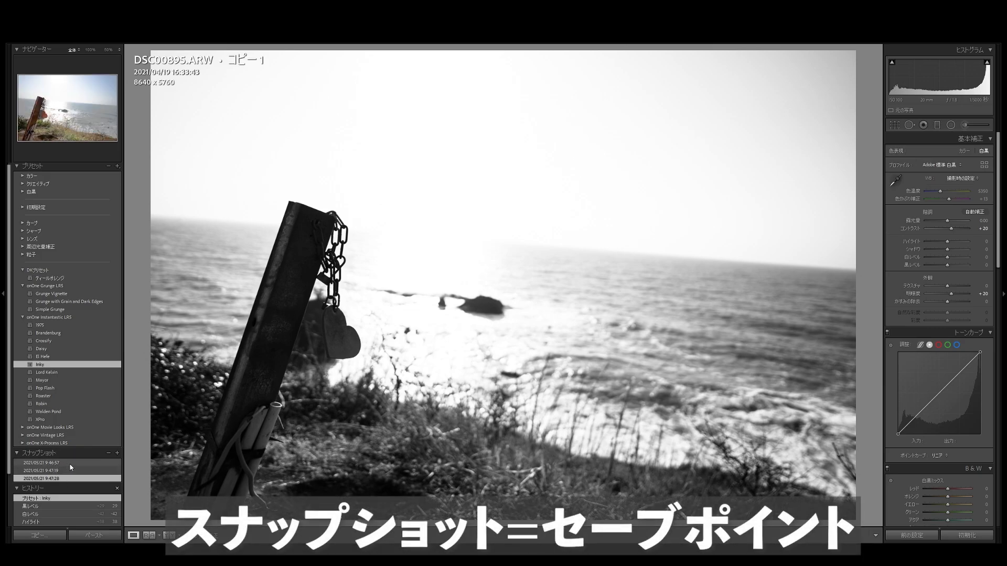
left_click(73, 463)
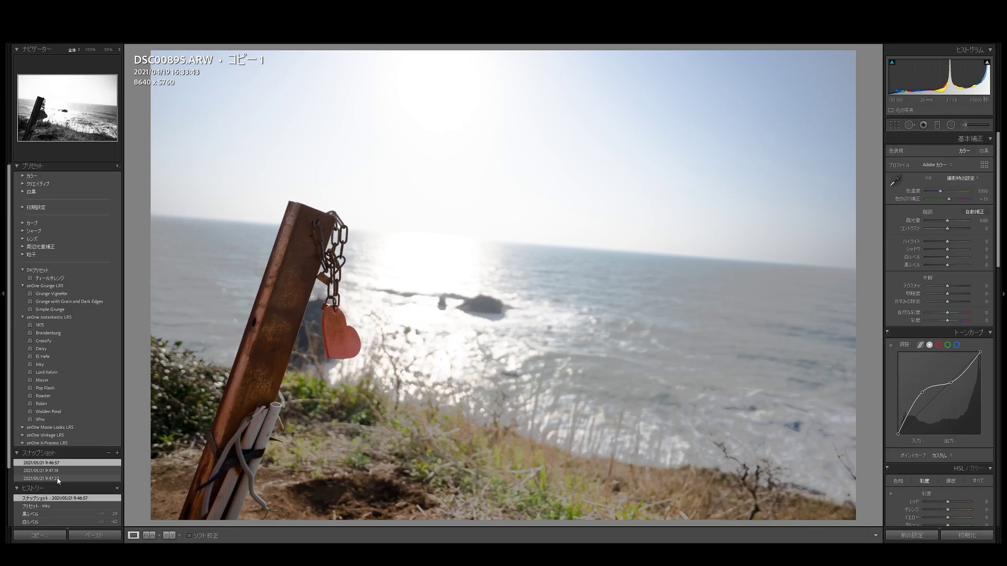
left_click(57, 478)
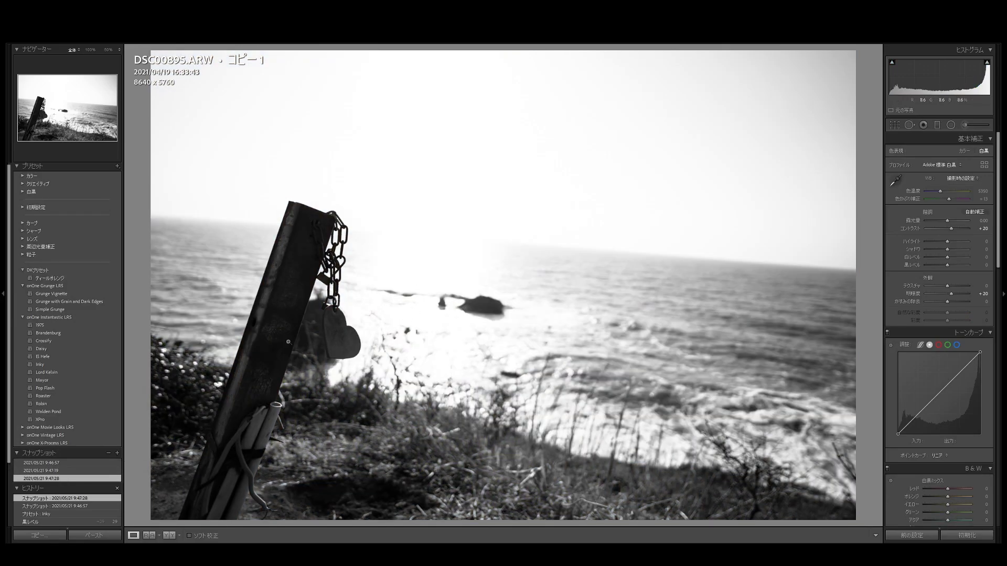
- Compare snapshots, delete the black-and-white 9:47:28 snapshot, and reset develop settings
left_click(41, 471)
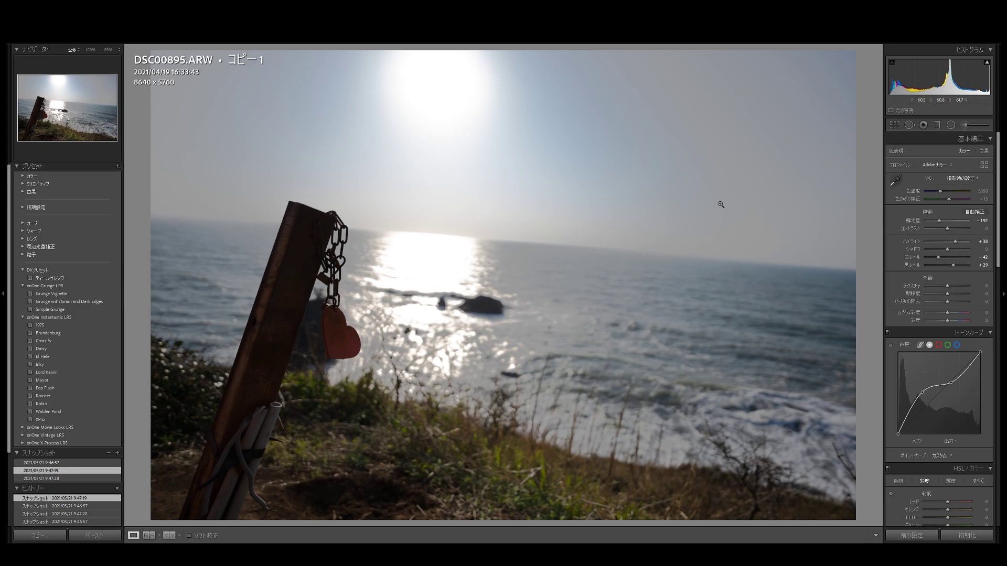
left_click(81, 464)
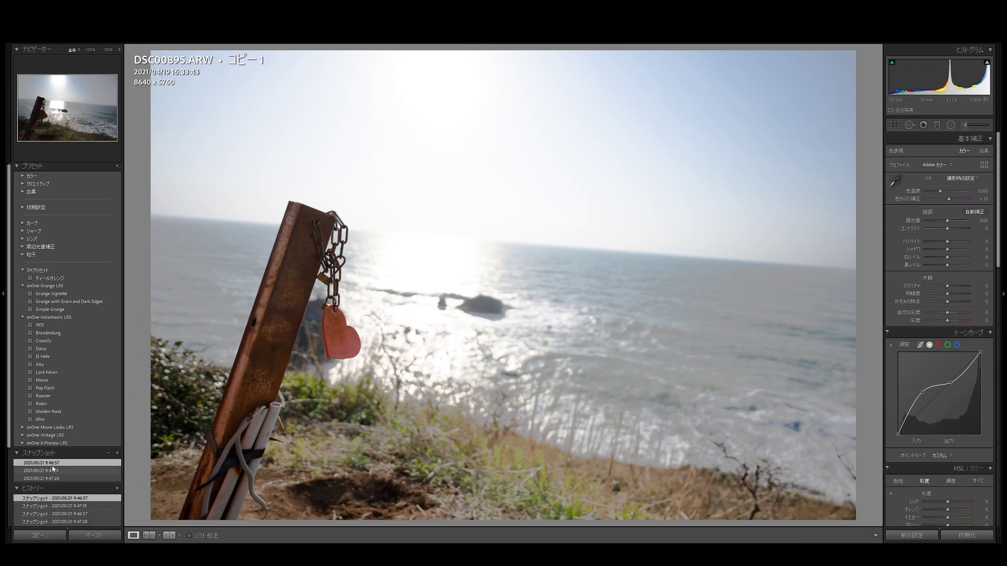
left_click(105, 478)
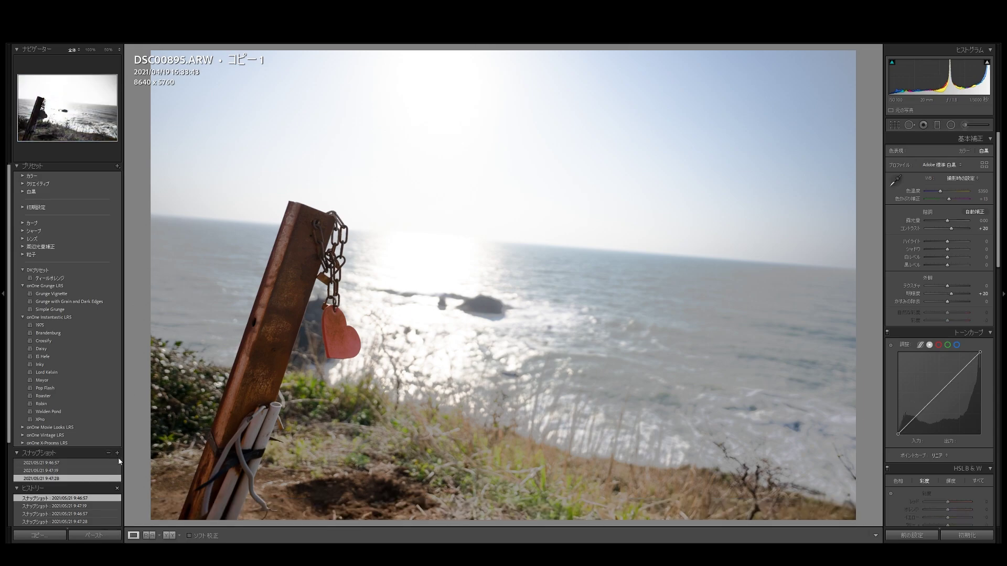
left_click(108, 454)
left_click(94, 471)
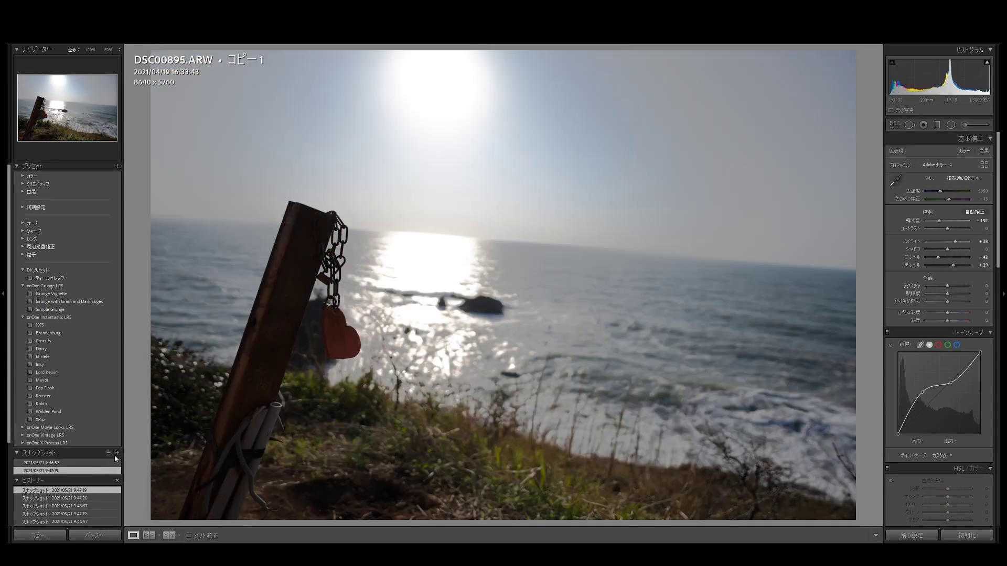
left_click(94, 463)
key("ctrl+shift+r")
scroll(46, 482, "down", 3)
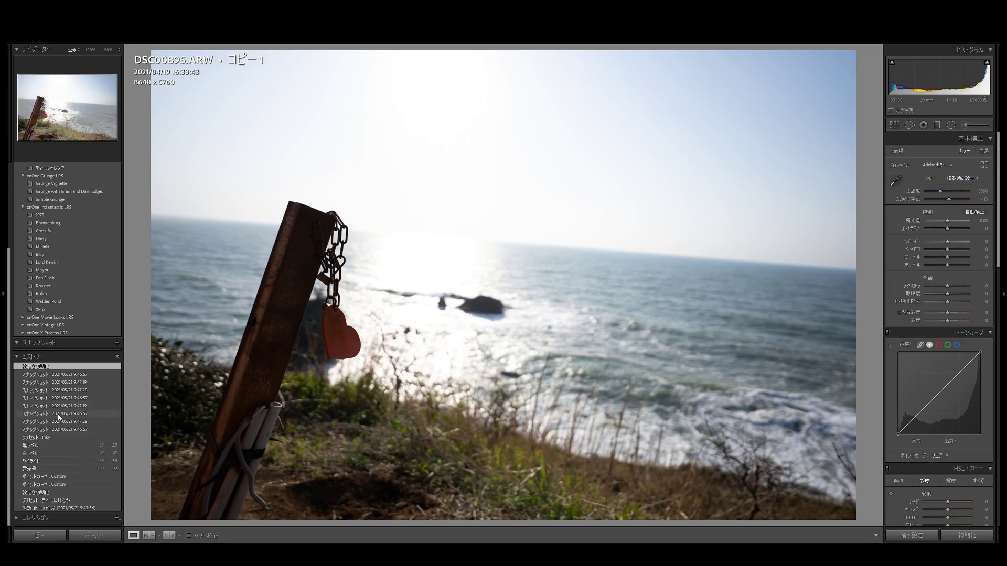
- Step through History snapshots and pull a tone curve point down to darken
left_click(77, 398)
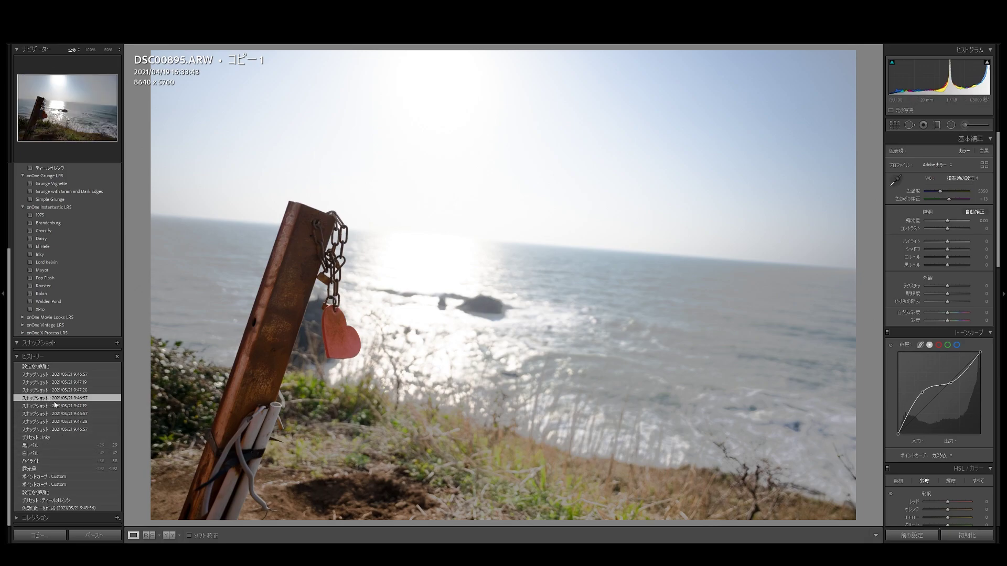
left_click_drag(927, 393, 929, 397)
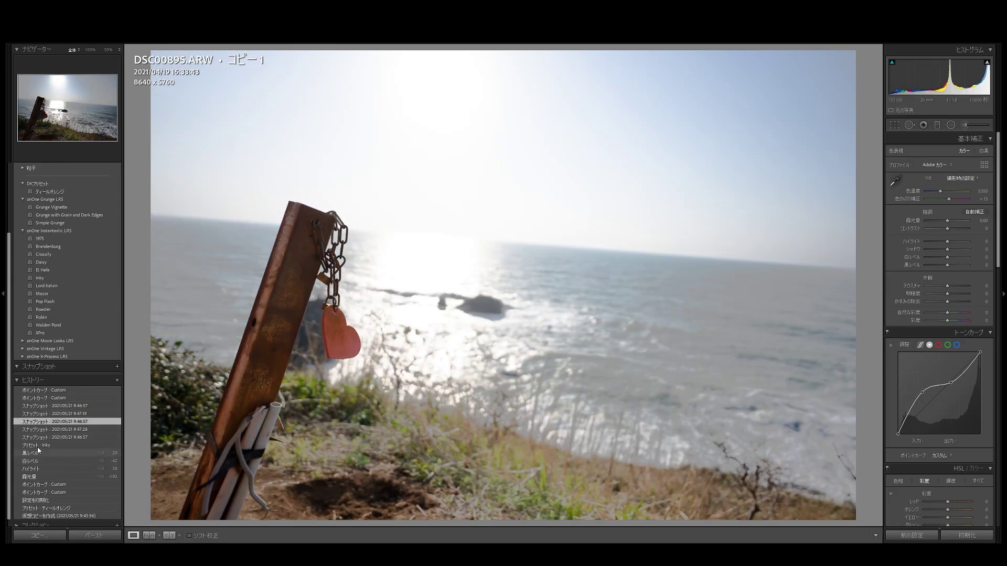
left_click(58, 414)
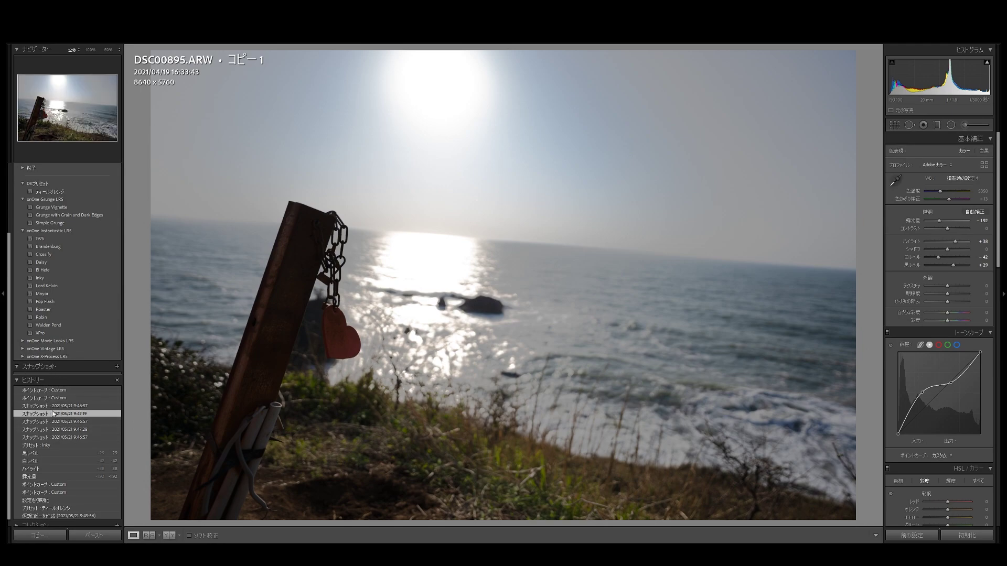
left_click(57, 469)
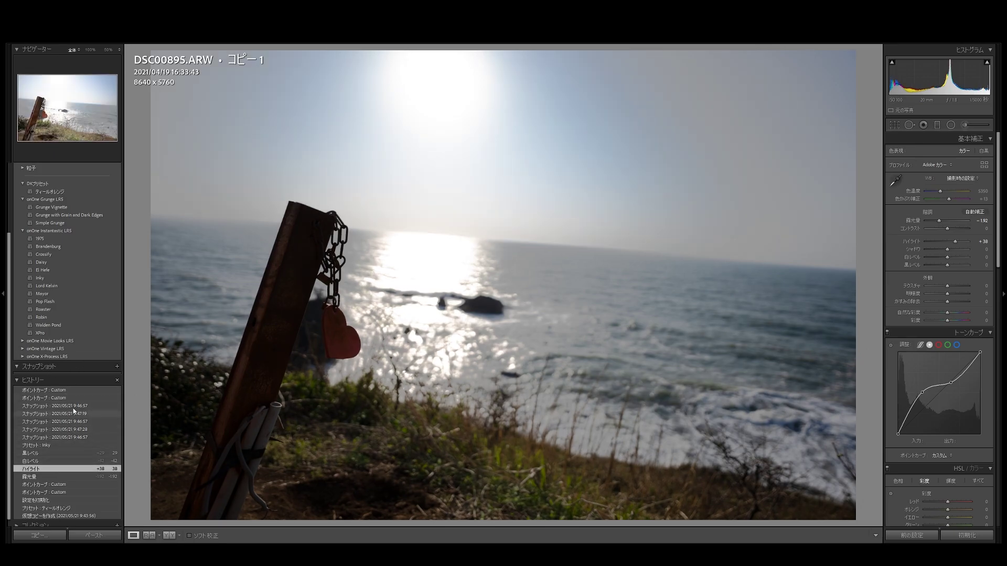
- Jump to the black-and-white snapshot, then reset all develop settings to default
left_click(62, 431)
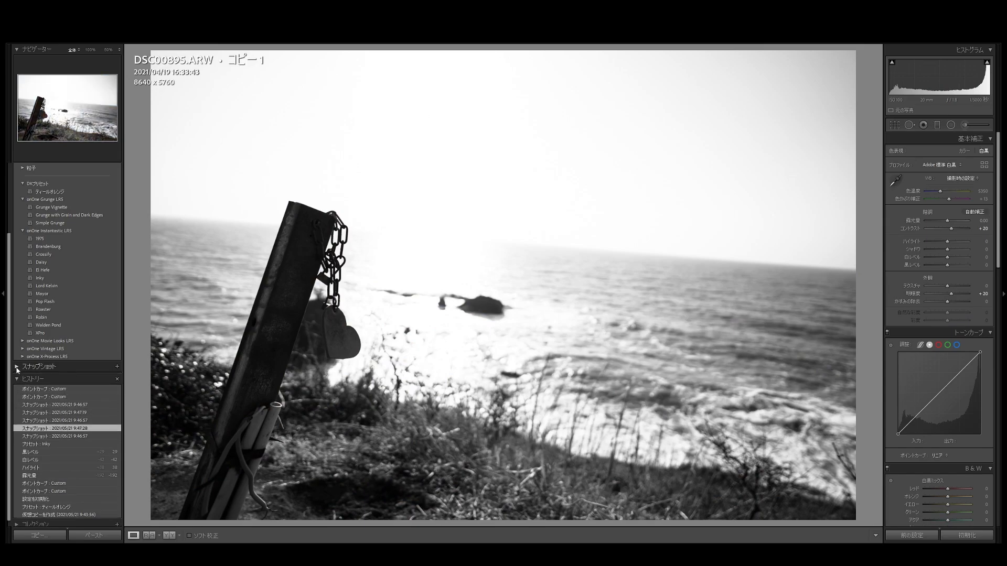
key("ctrl+shift+r")
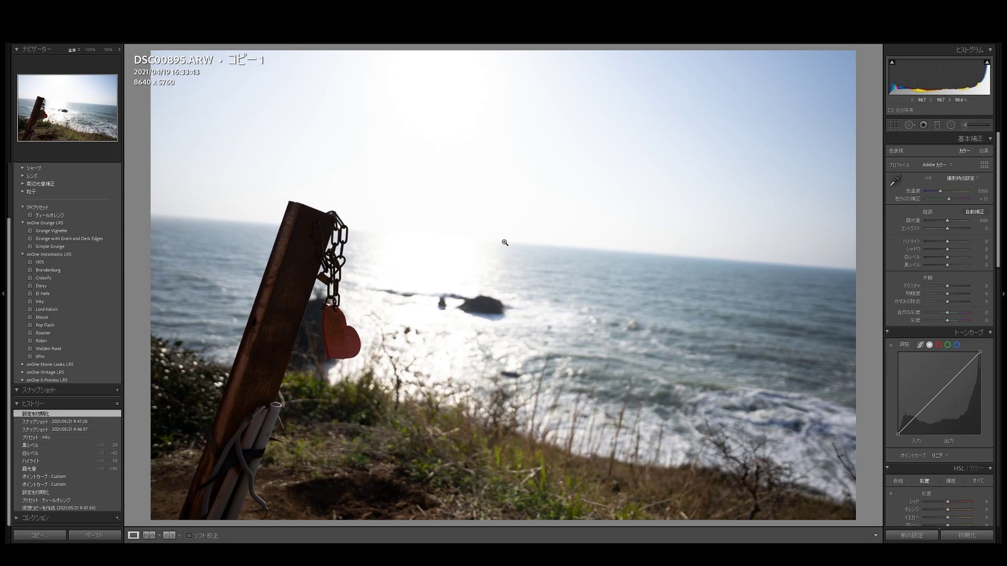
right_click(570, 197)
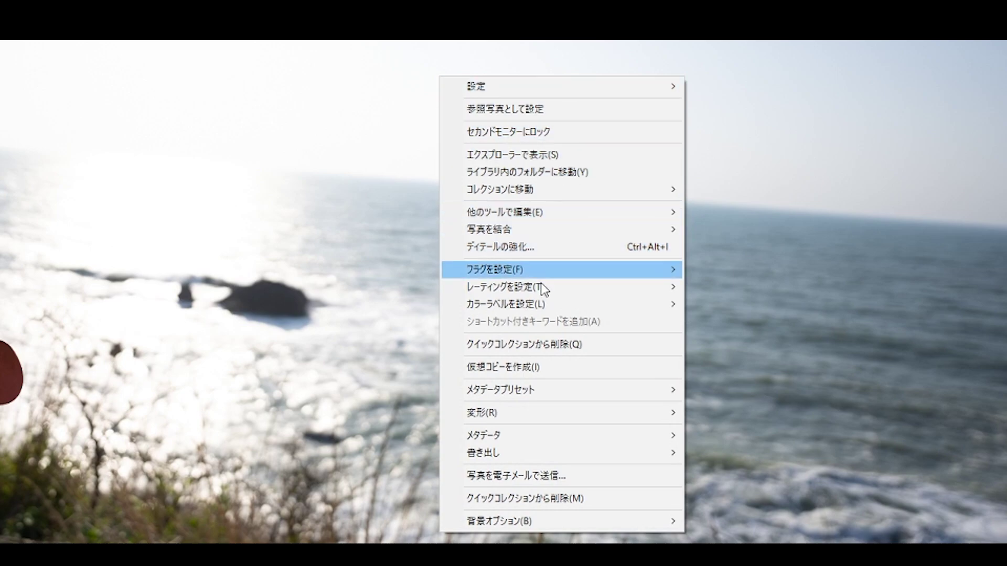
mouse_move(551, 453)
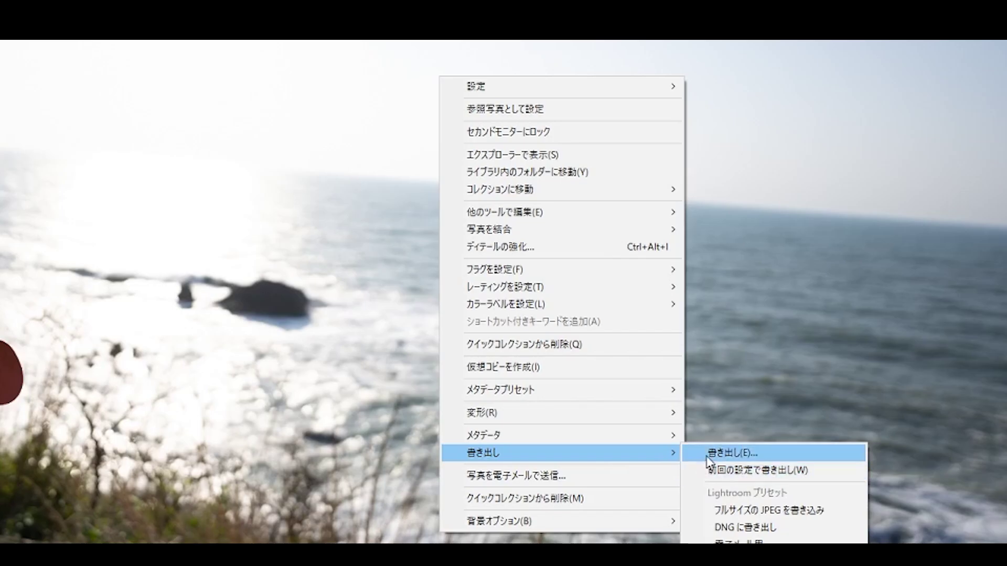
- Export the photo to the Desktop, no subfolder, no resizing, as sRGB JPEG quality 60
left_click(710, 454)
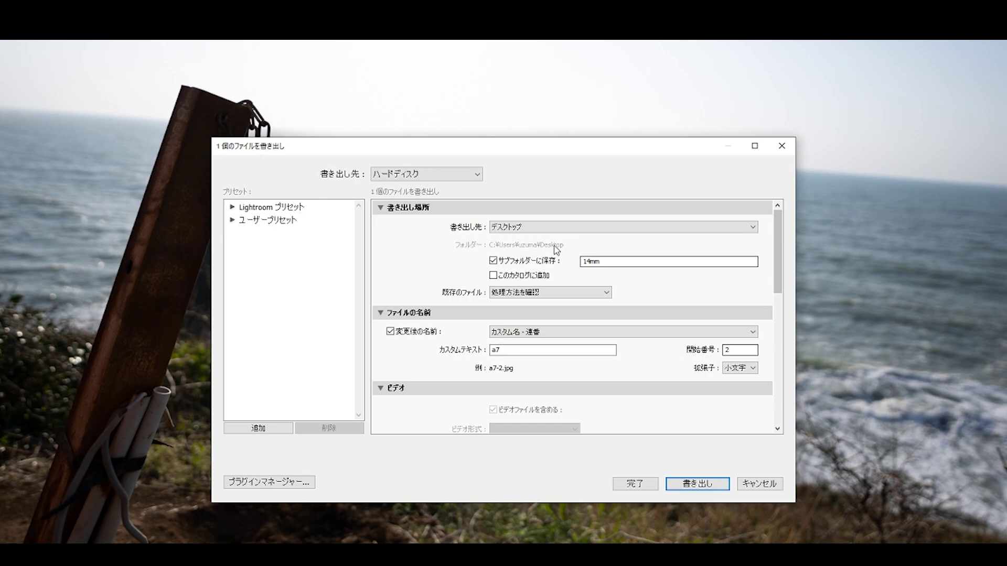
left_click(753, 227)
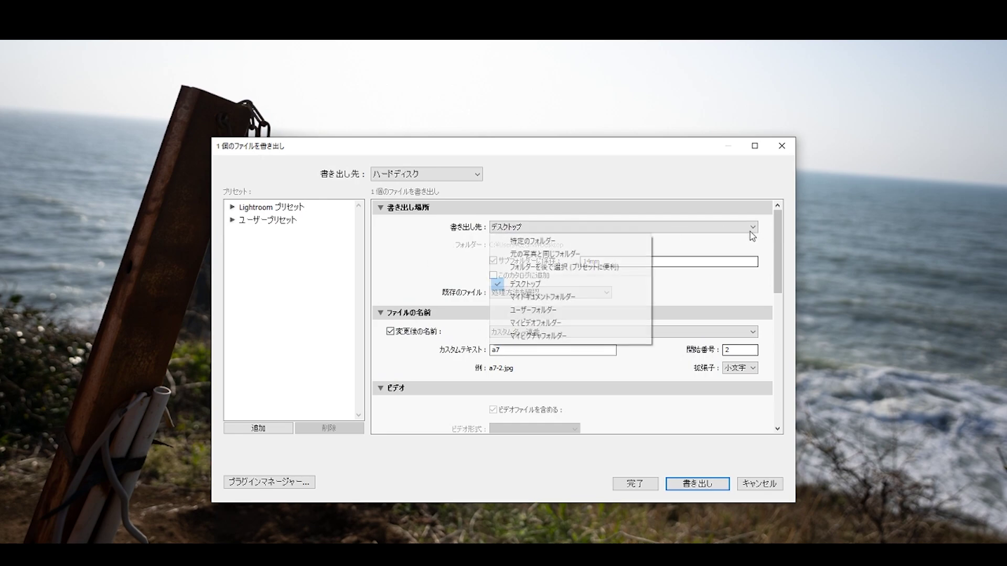
left_click(683, 250)
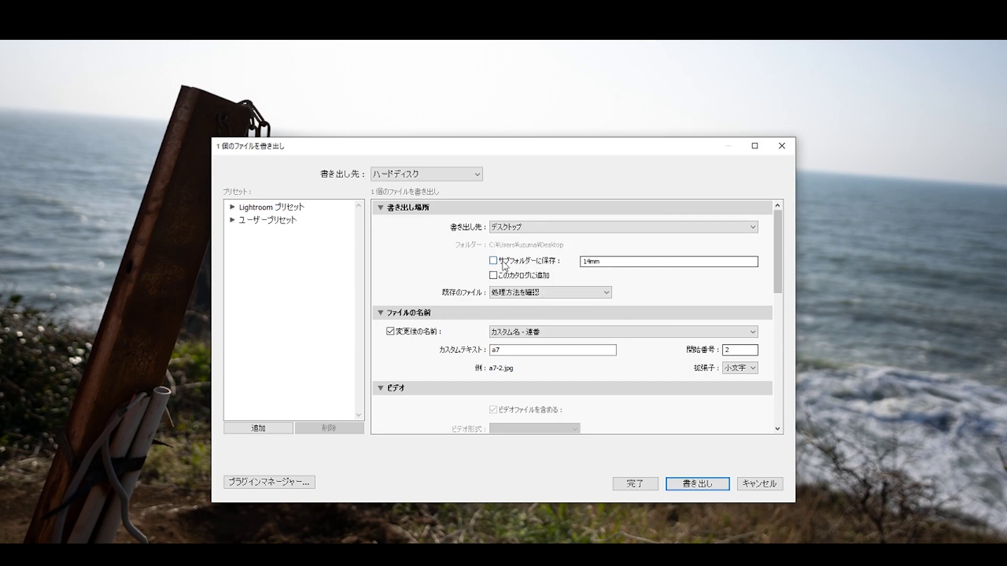
left_click(493, 262)
left_click_drag(781, 273, 781, 340)
left_click_drag(775, 305, 775, 335)
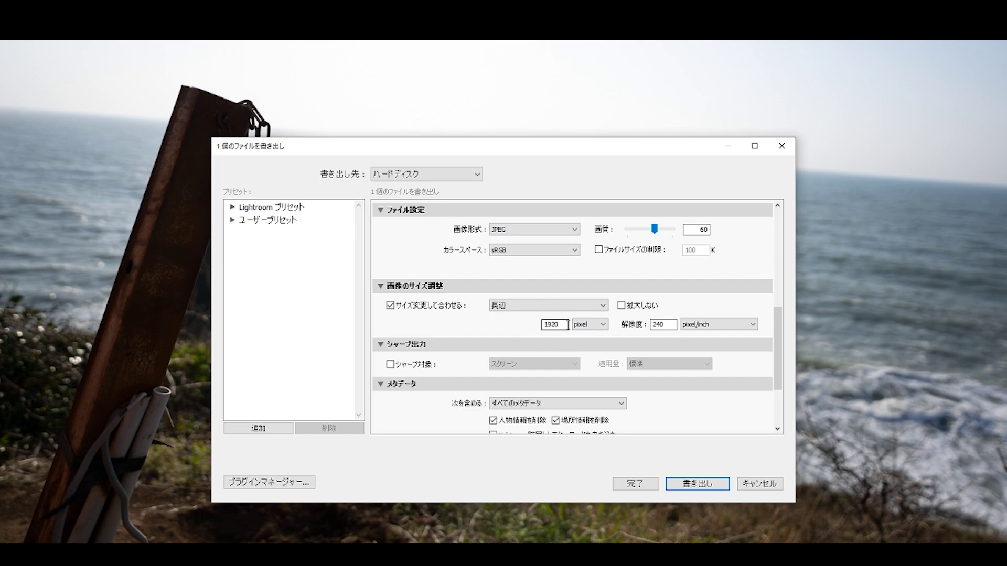
left_click(389, 306)
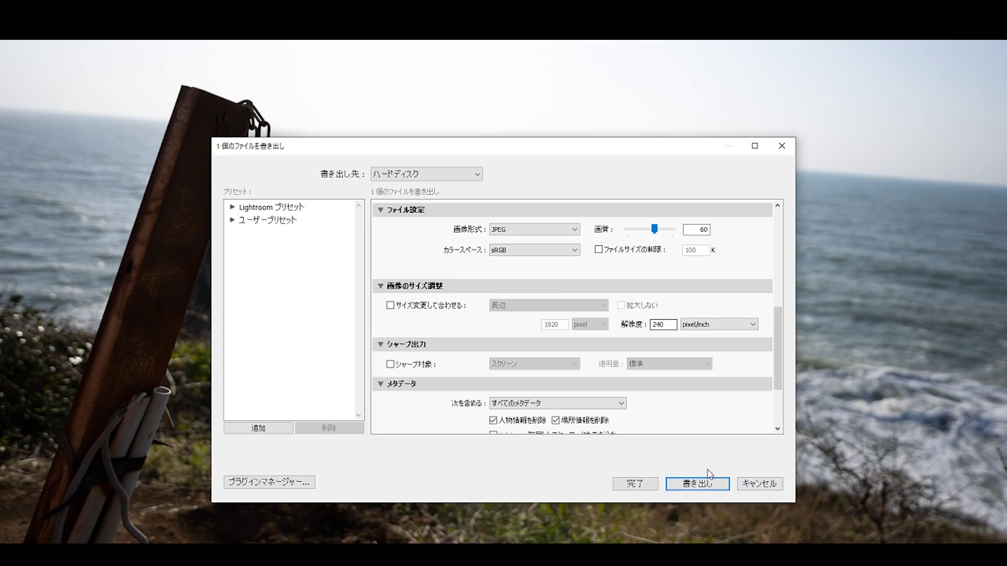
left_click(758, 484)
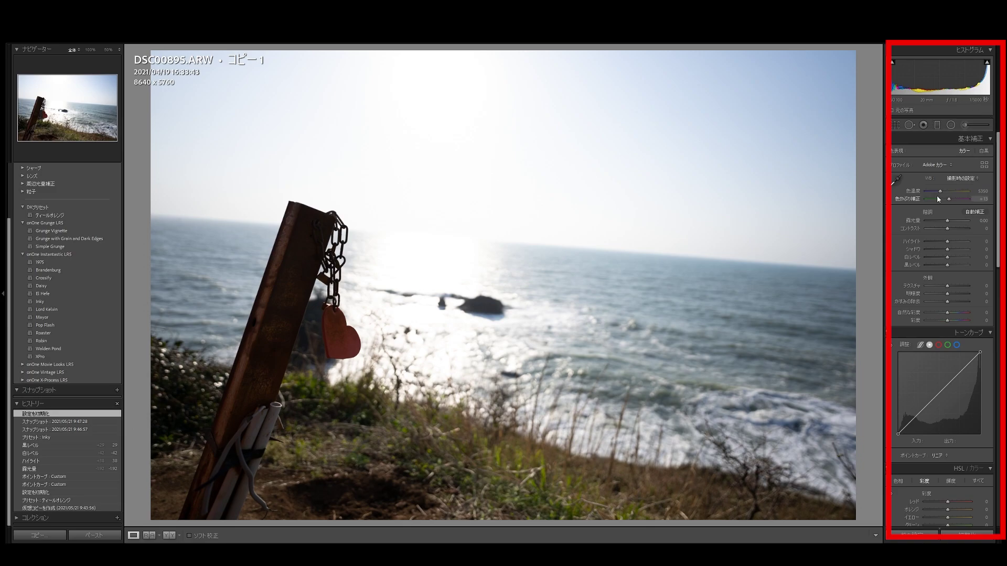
scroll(937, 201, "down", 5)
scroll(936, 199, "down", 2)
scroll(935, 199, "down", 2)
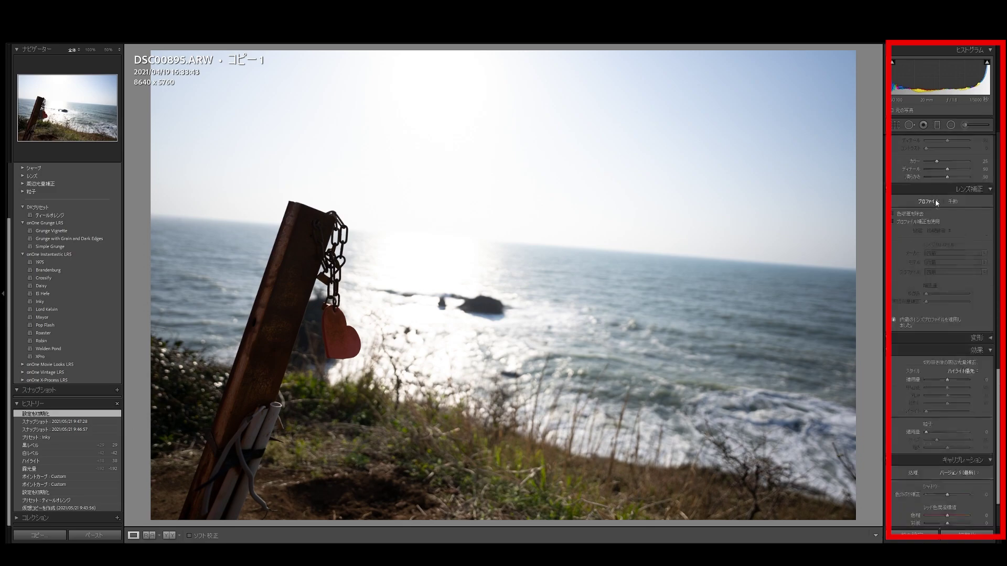
scroll(935, 201, "down", 2)
scroll(934, 202, "down", 2)
scroll(933, 205, "up", 3)
scroll(933, 206, "up", 2)
scroll(933, 206, "up", 3)
scroll(933, 208, "up", 2)
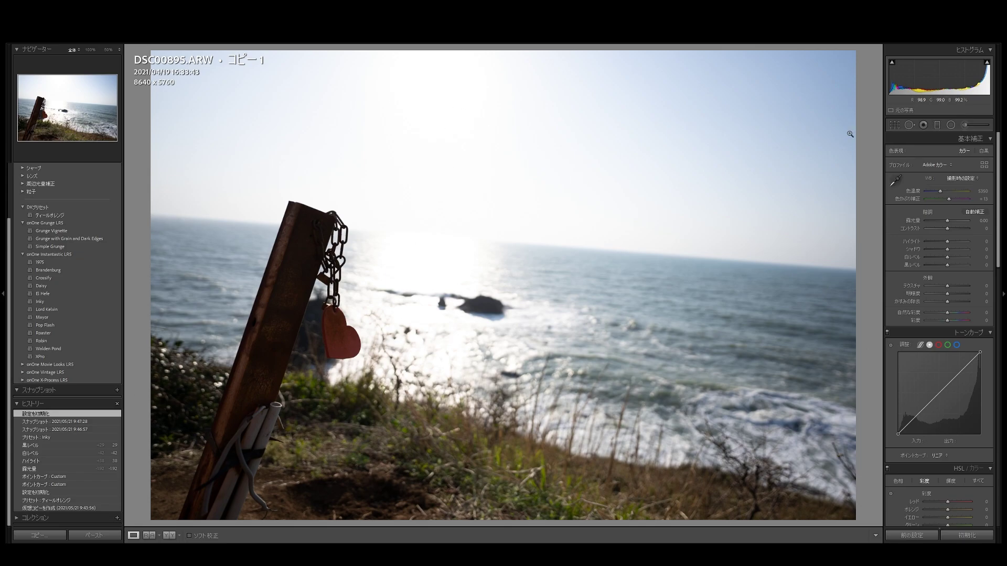
left_click(988, 62)
left_click_drag(988, 76, 939, 76)
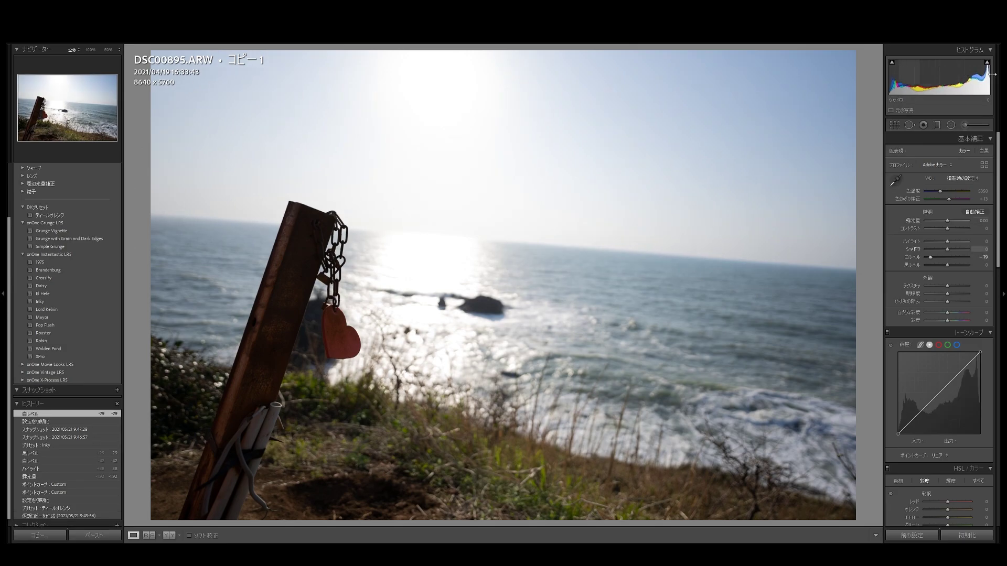
left_click_drag(973, 76, 971, 76)
left_click_drag(957, 83, 956, 81)
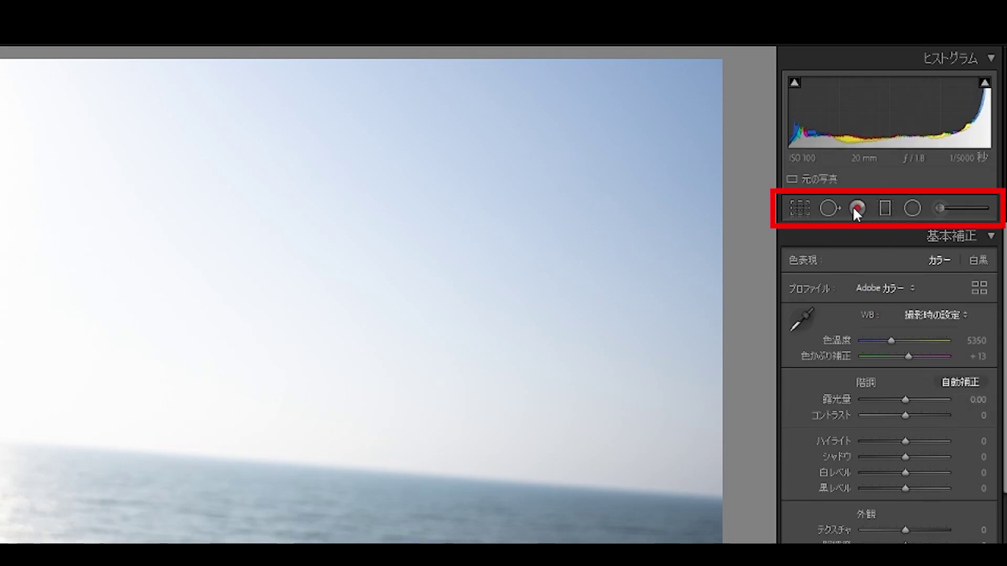
key("r")
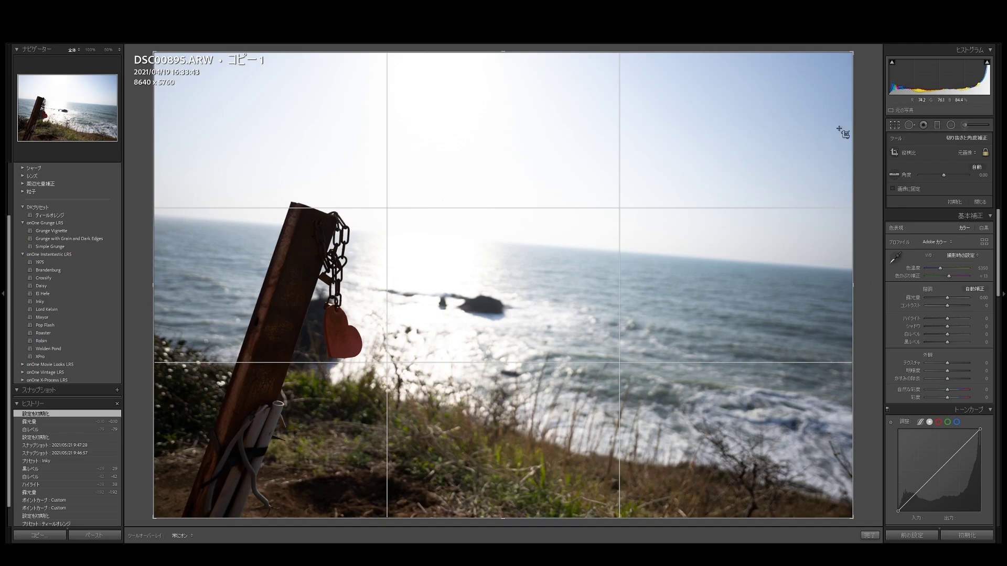
left_click_drag(852, 52, 680, 167)
left_click_drag(587, 312, 603, 301)
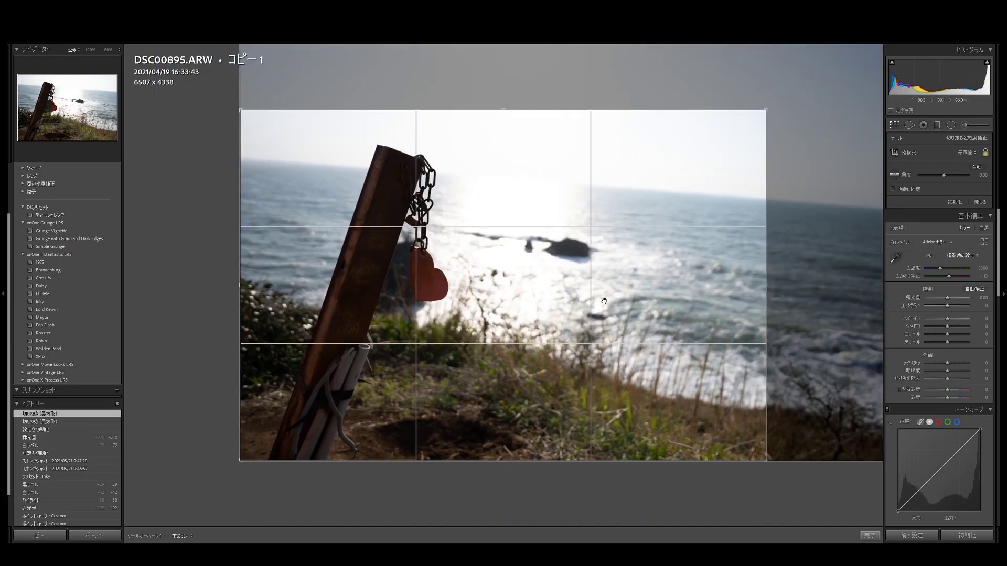
key("Return")
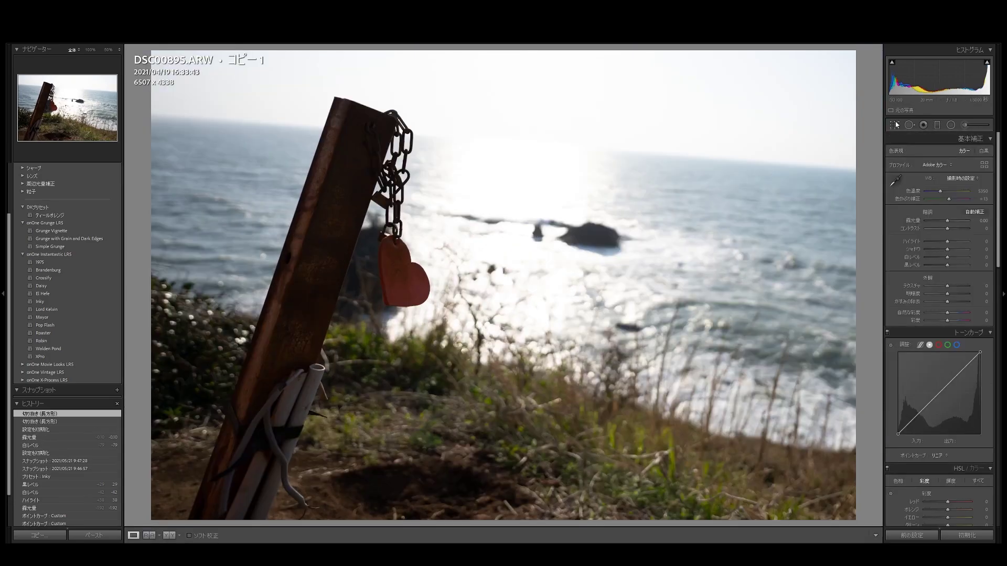
key("ctrl+z")
key("ctrl+z")
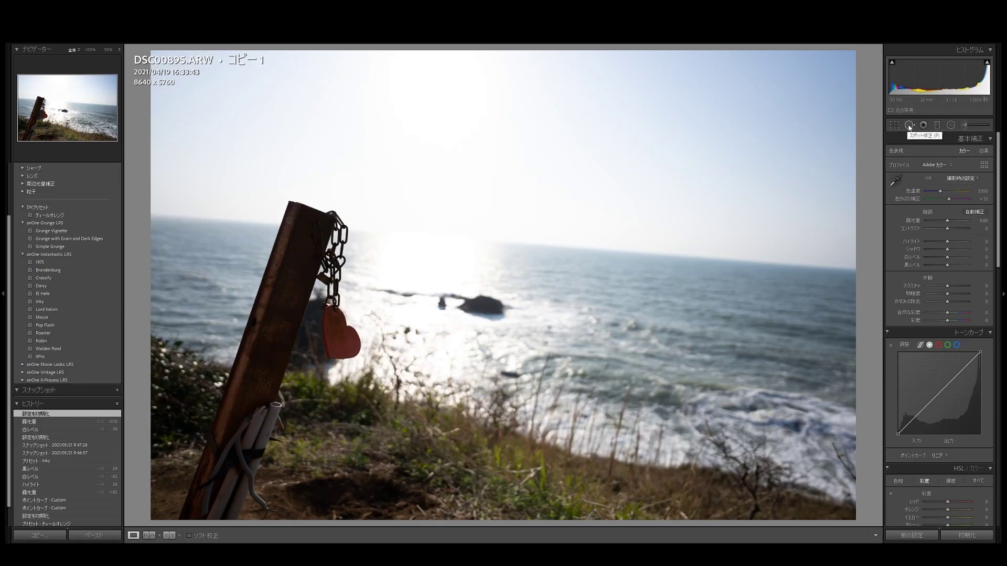
- Try a spot-removal heal on the sea beside the rock
left_click(909, 126)
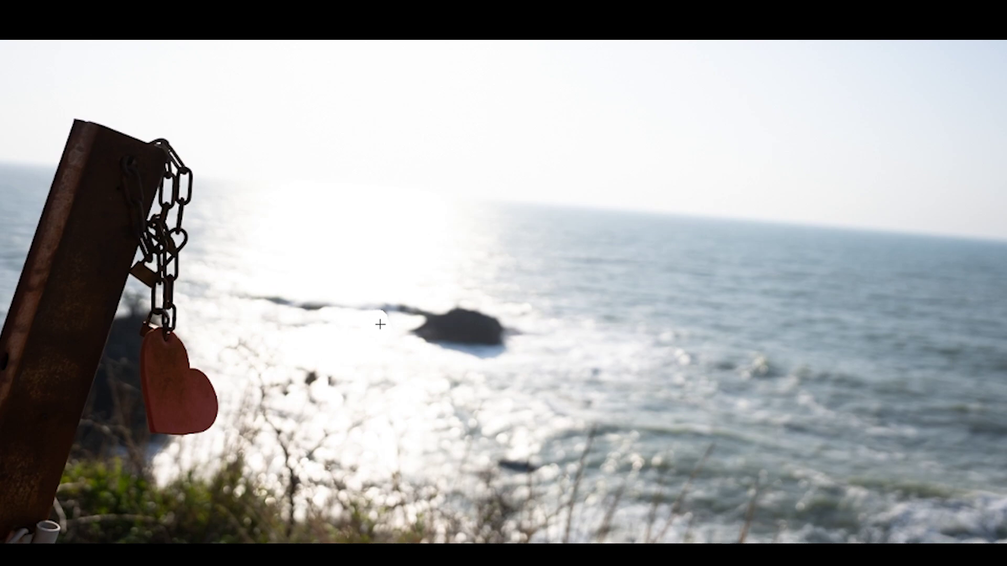
left_click(379, 324)
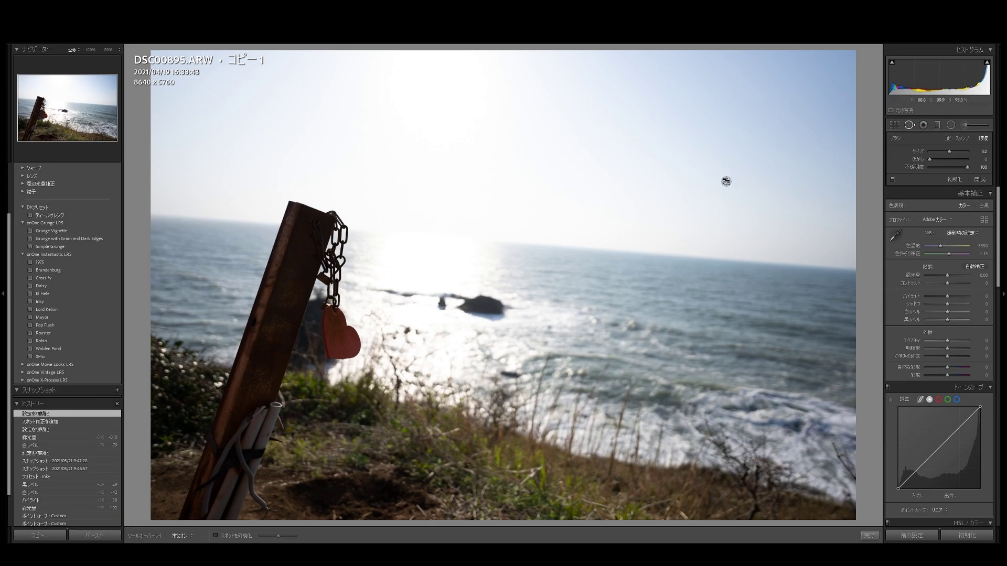
left_click(937, 125)
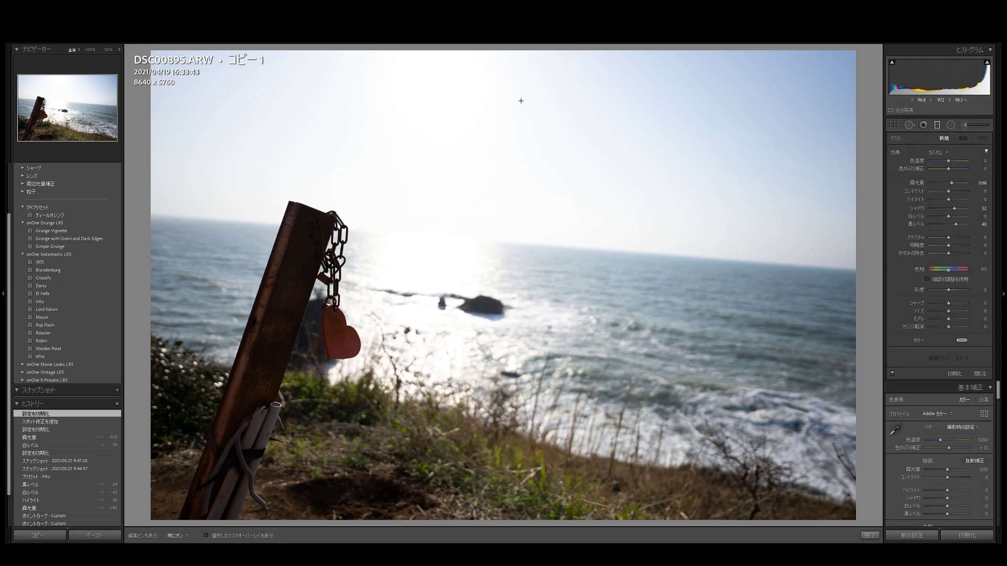
- Discard a trial sky filter and draw a graduated filter up from the photo's bottom
left_click_drag(493, 61, 497, 133)
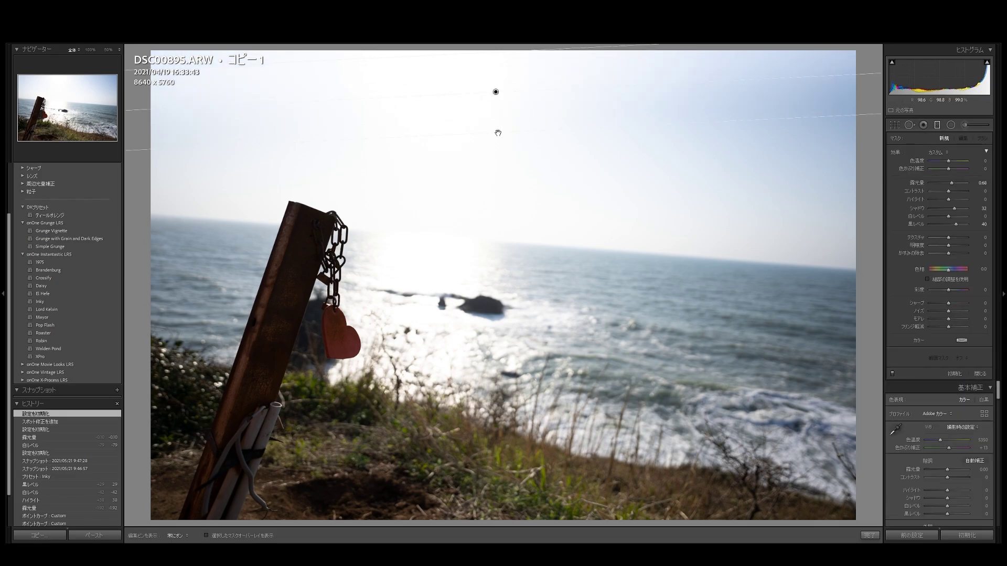
key("Delete")
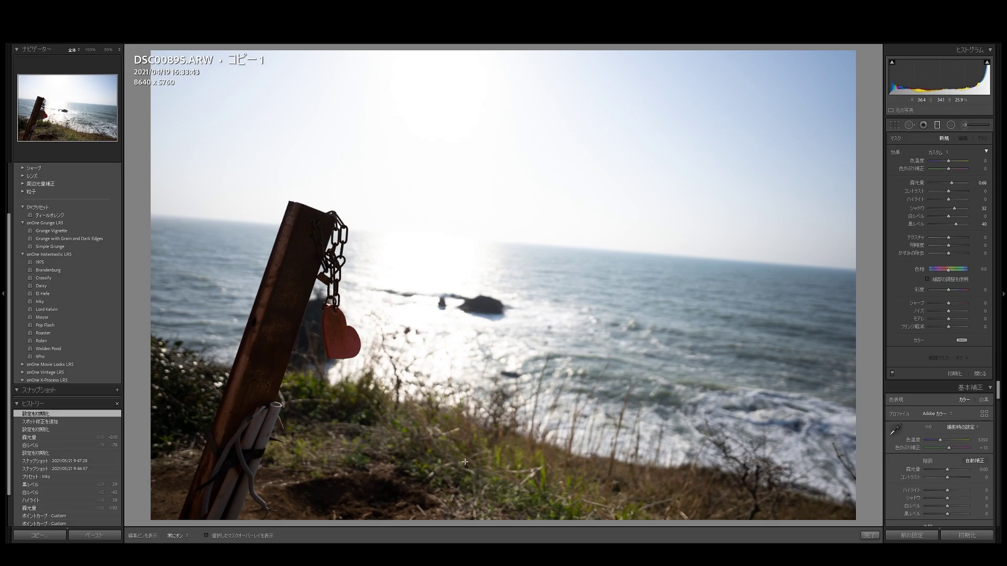
left_click_drag(467, 461, 469, 219)
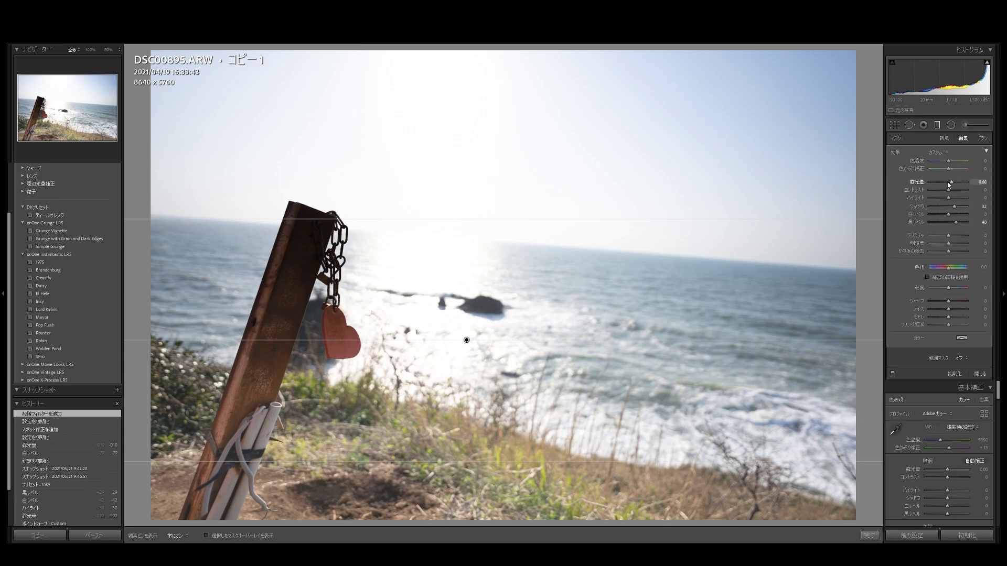
- Set the graduated filter to exposure -0.43, shadows -21 and blacks 38
left_click_drag(952, 183, 947, 182)
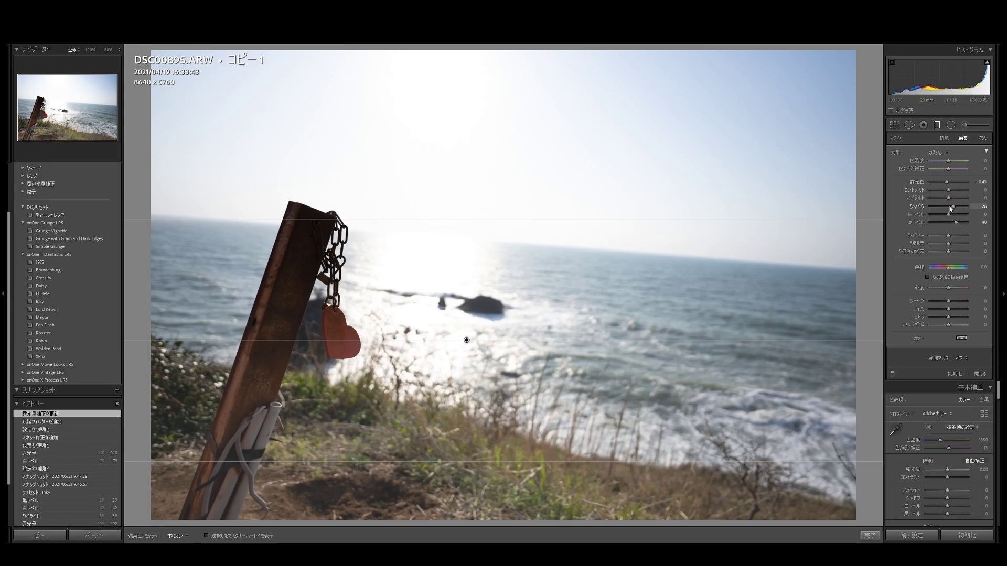
left_click_drag(951, 207, 944, 206)
double_click(953, 222)
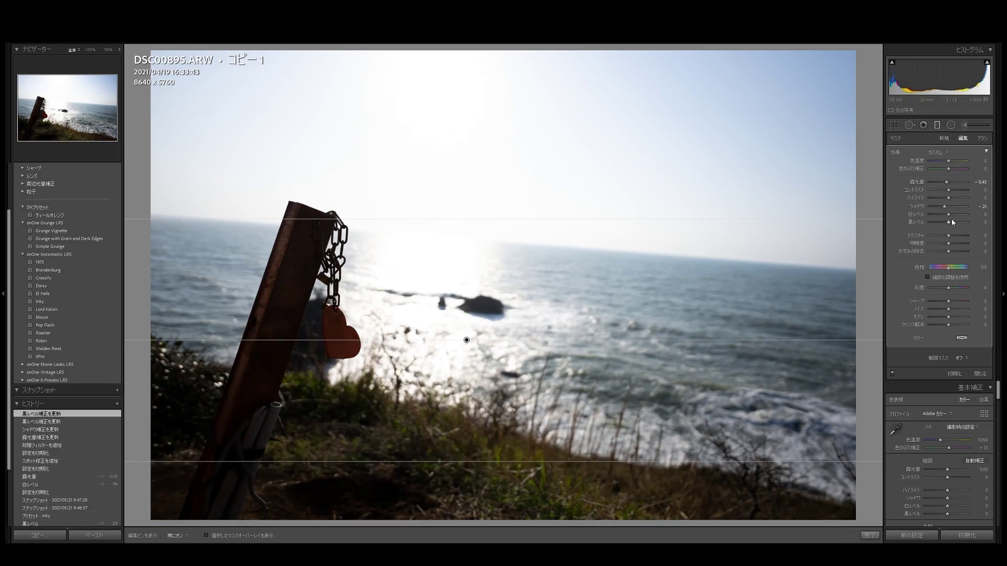
left_click_drag(951, 224, 955, 210)
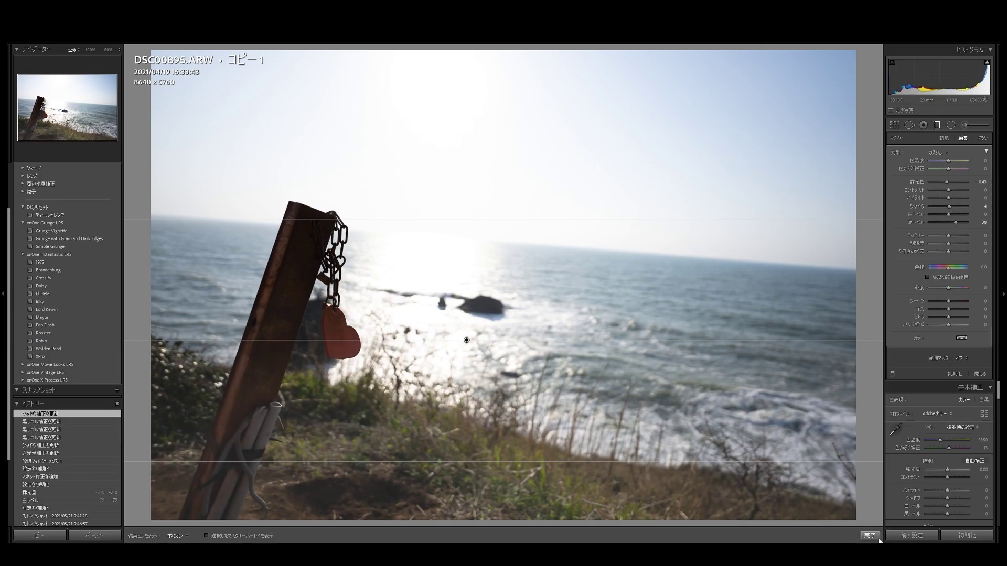
left_click(875, 537)
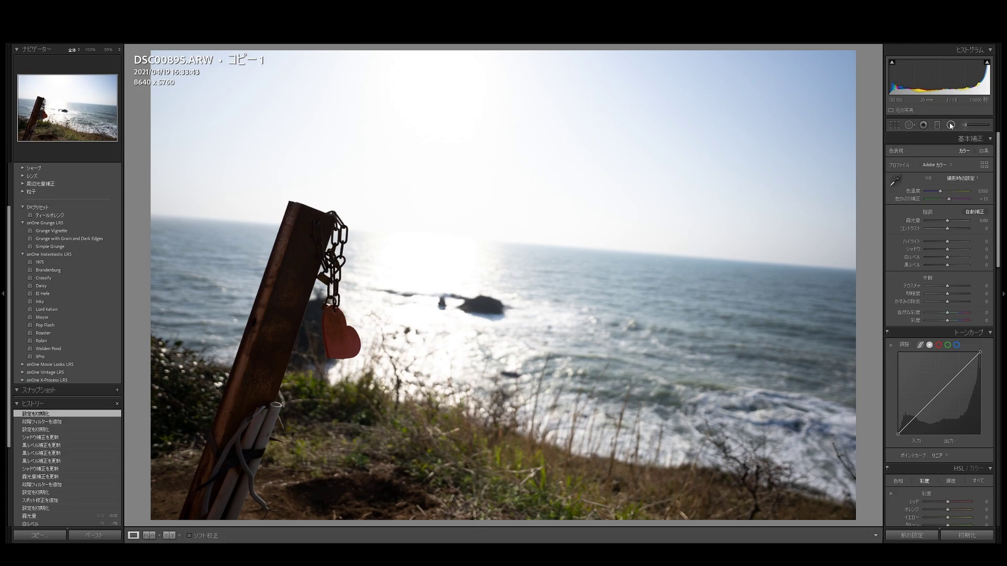
- Draw a large radial filter around the sun, then reset all develop settings
left_click(951, 126)
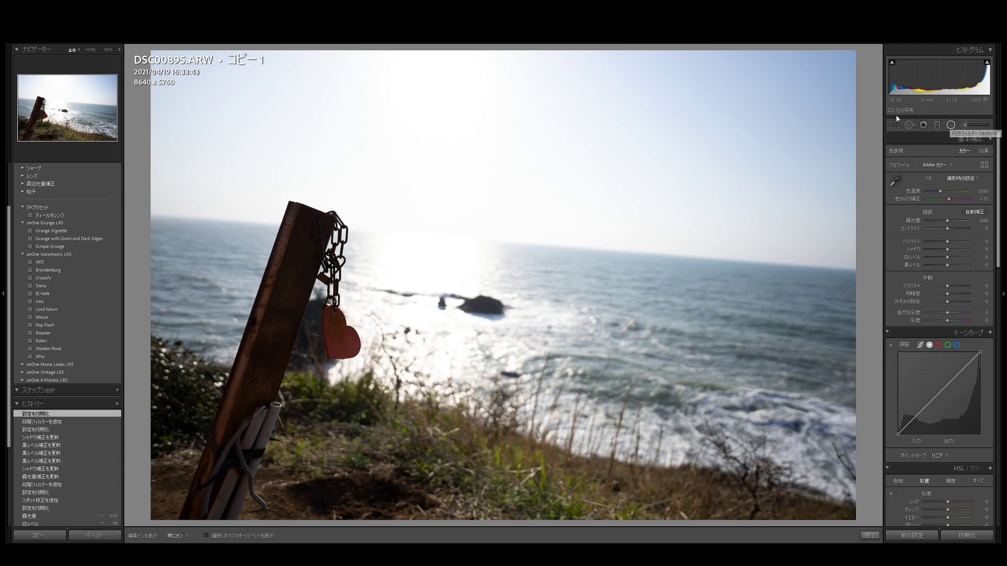
left_click_drag(496, 248, 747, 371)
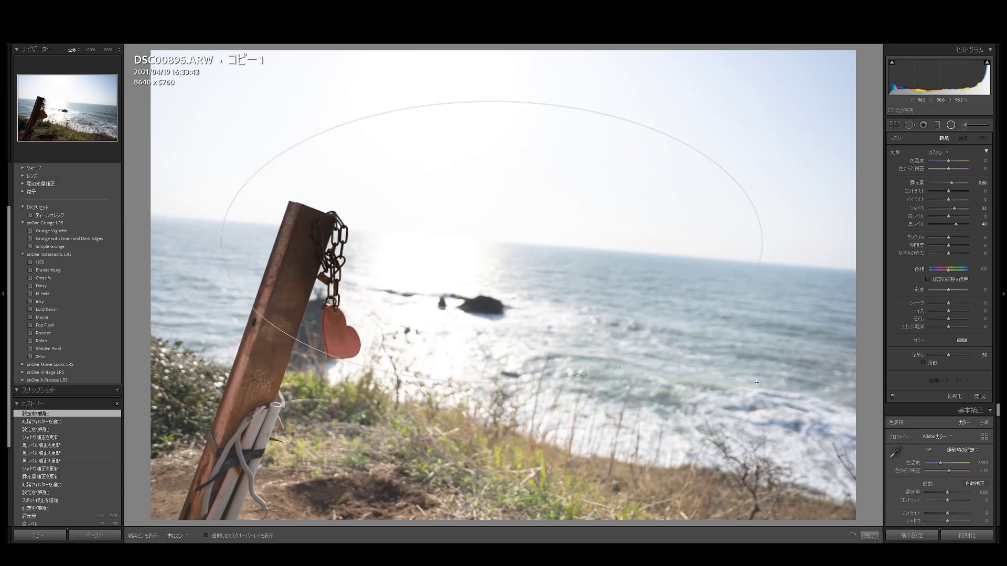
mouse_move(747, 371)
left_mouse_down()
mouse_move(877, 408)
mouse_move(763, 377)
left_mouse_up()
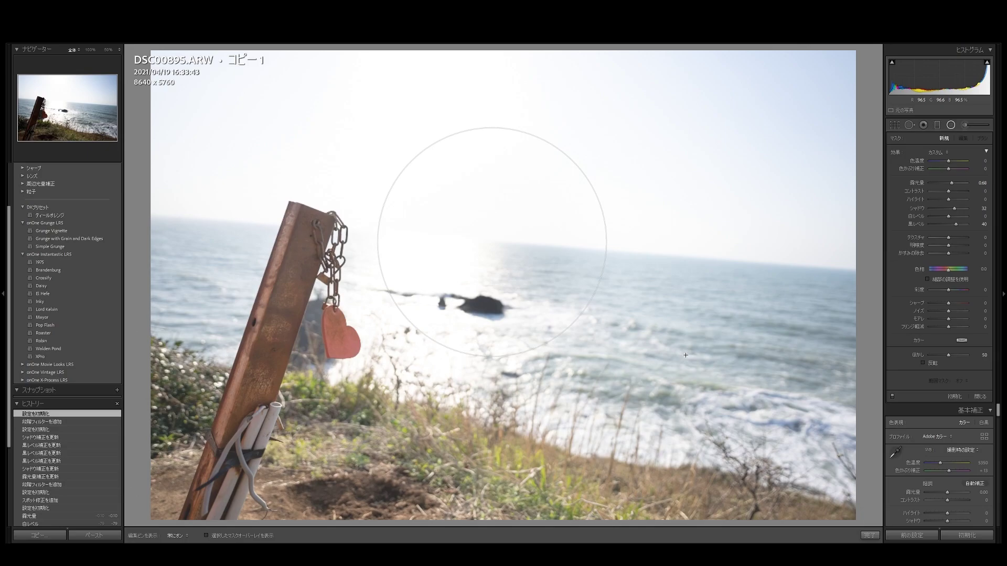
left_click_drag(763, 377, 892, 443)
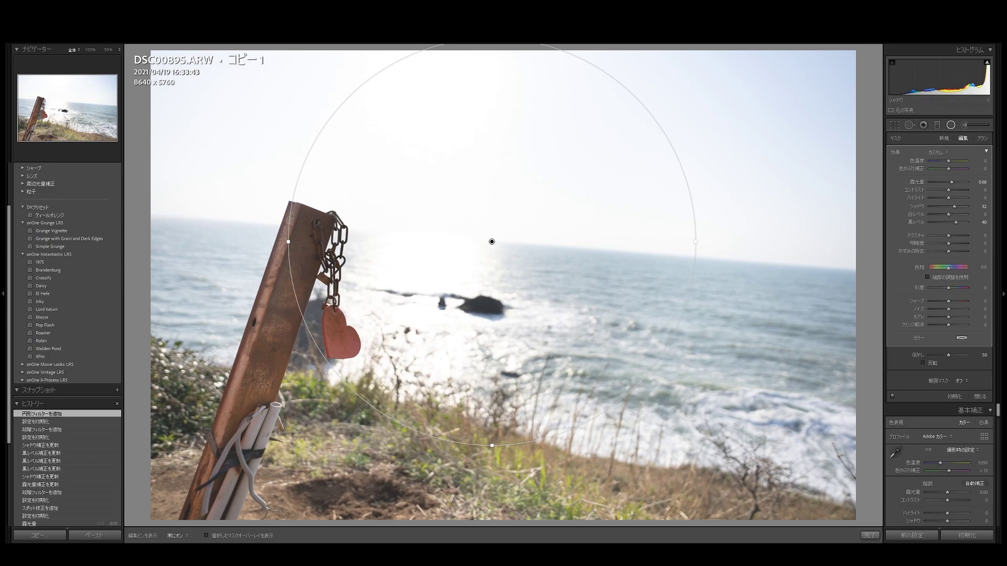
left_click(869, 535)
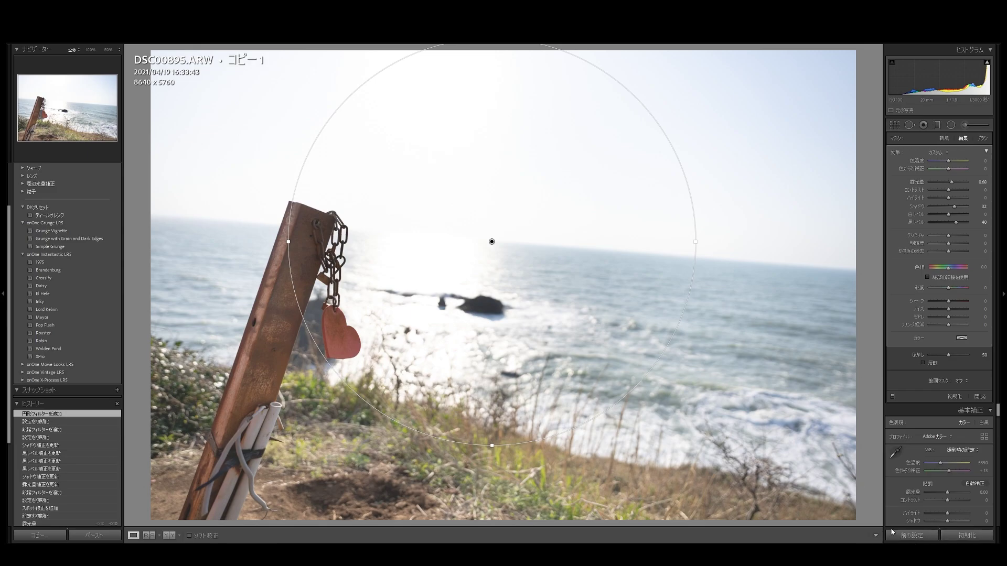
left_click(966, 535)
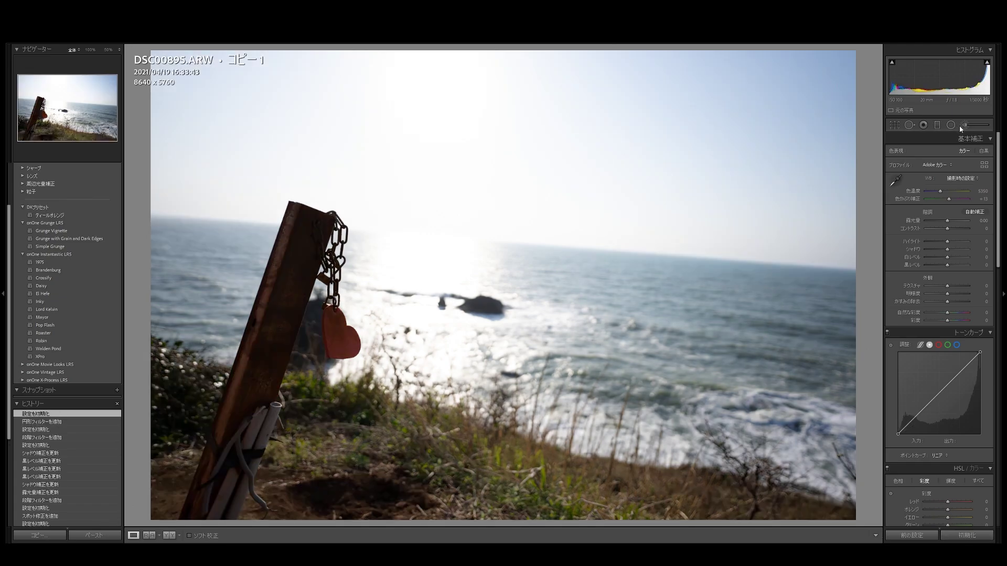
- Paint adjustment-brush strokes over the rusty post and a loop across the sky and sea
left_click(967, 126)
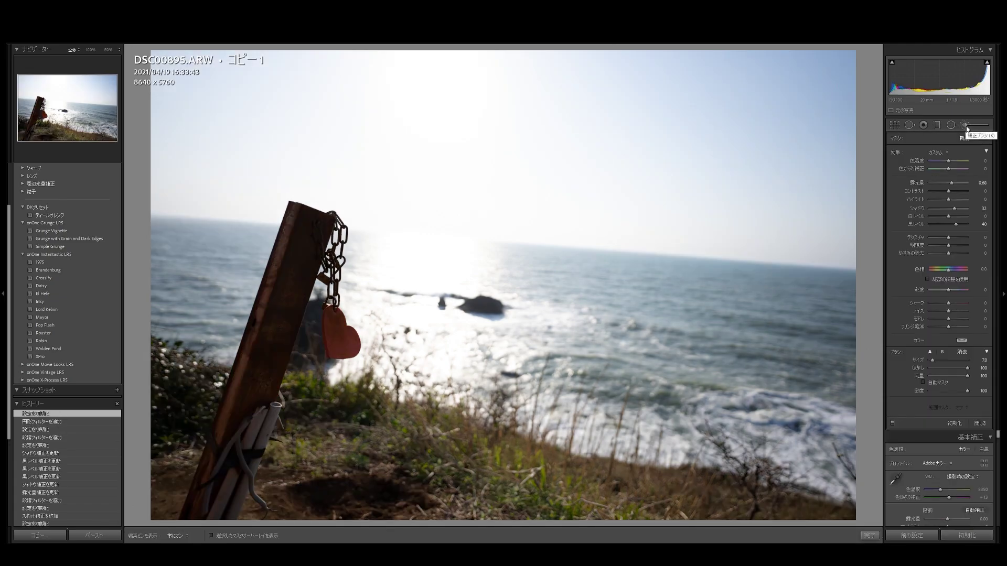
mouse_move(294, 233)
left_mouse_down()
mouse_move(317, 244)
mouse_move(272, 329)
mouse_move(257, 412)
mouse_move(208, 506)
left_mouse_up()
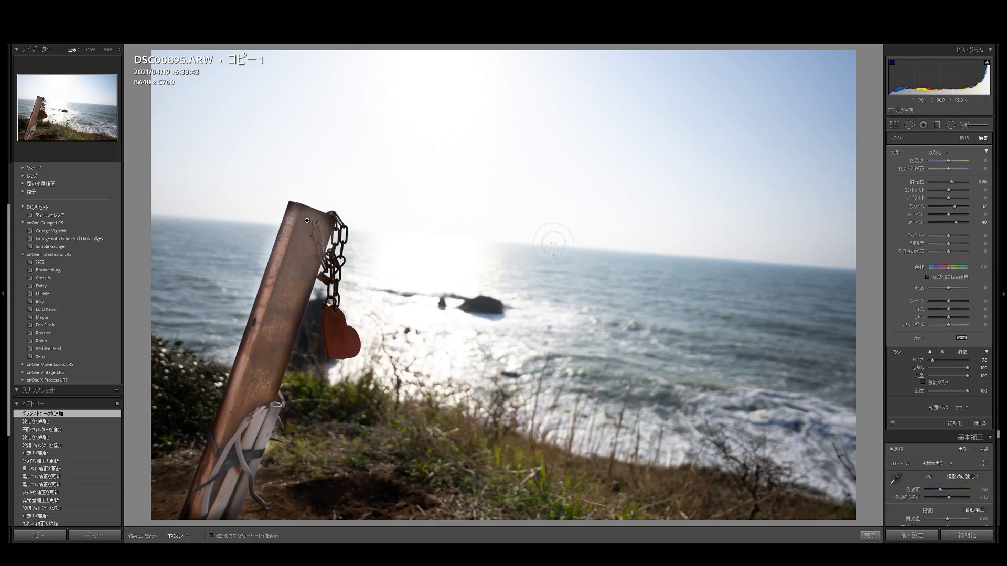
left_click_drag(554, 243, 650, 258)
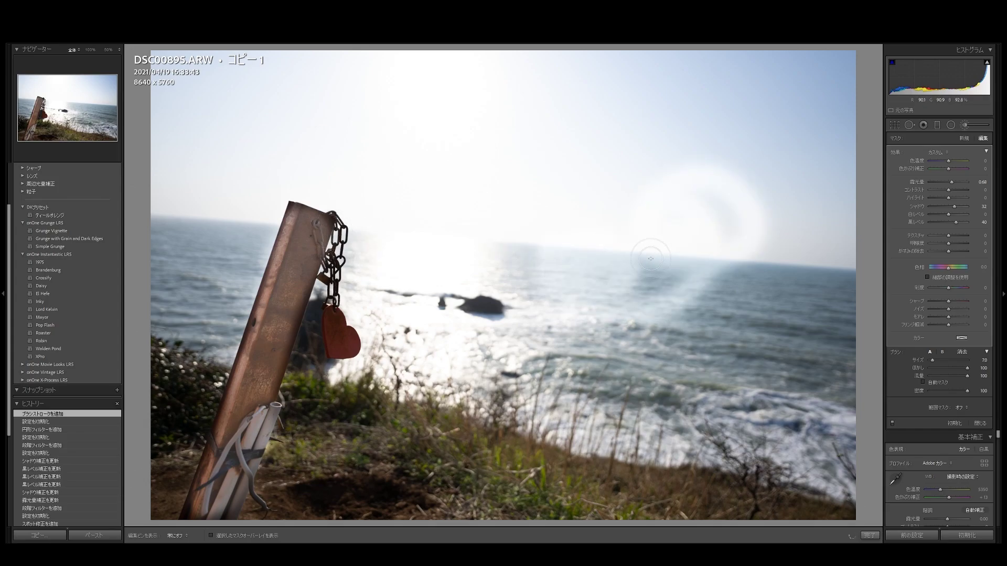
left_click_drag(650, 258, 616, 227)
key("h")
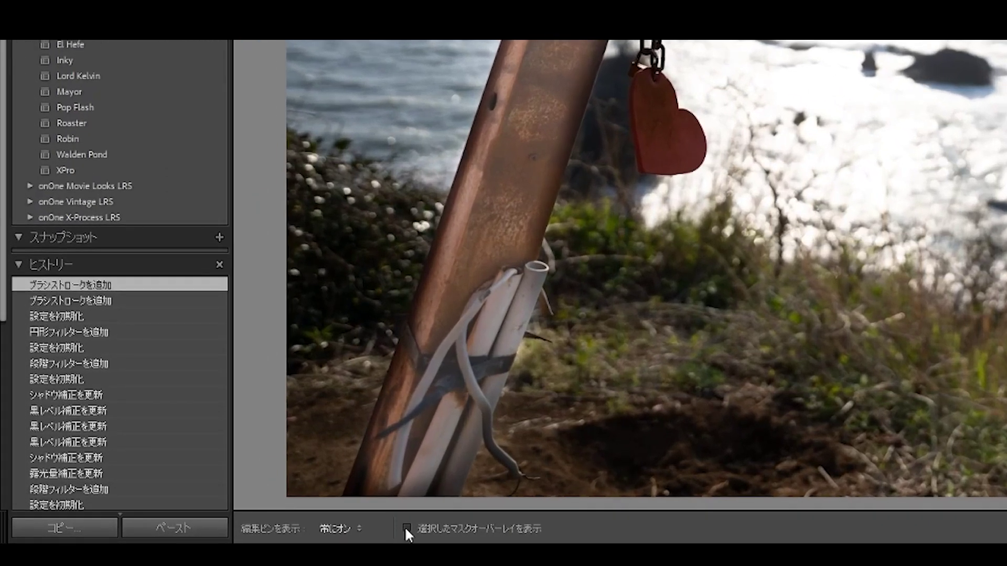
- Show the red mask overlay, extend the mask over sky, chain and heart, then Alt-erase parts
left_click(407, 527)
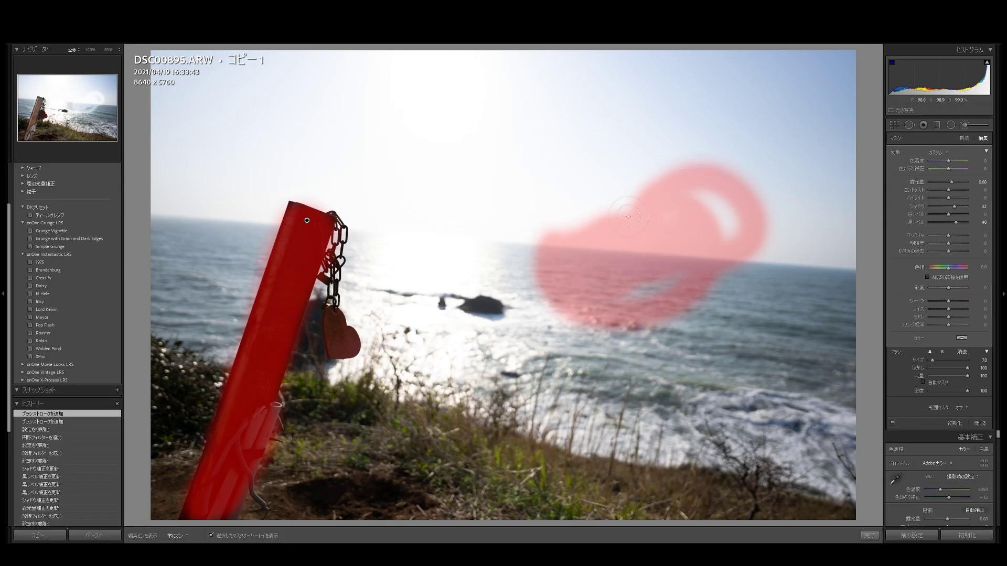
left_click_drag(632, 176, 472, 225)
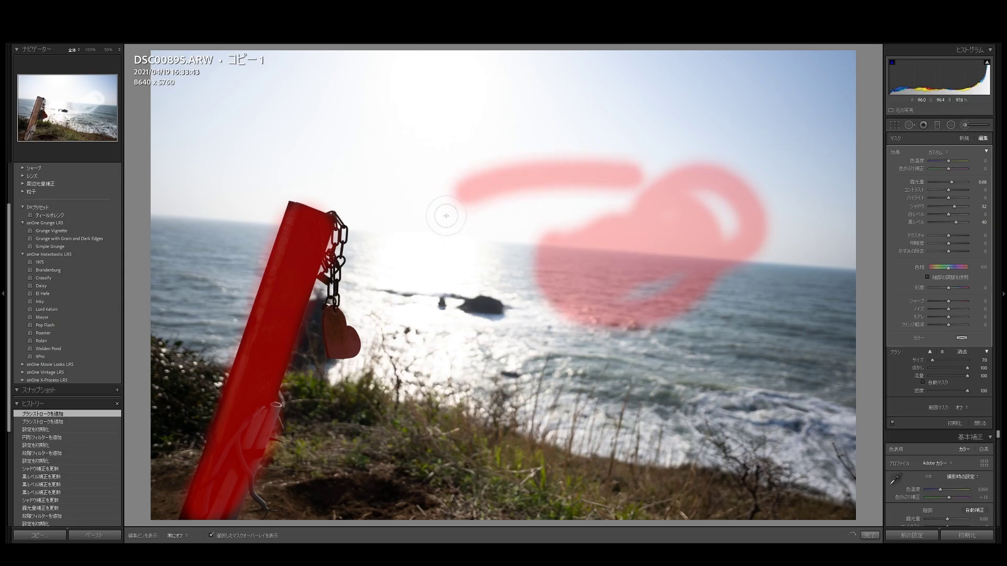
left_click_drag(352, 243, 383, 341)
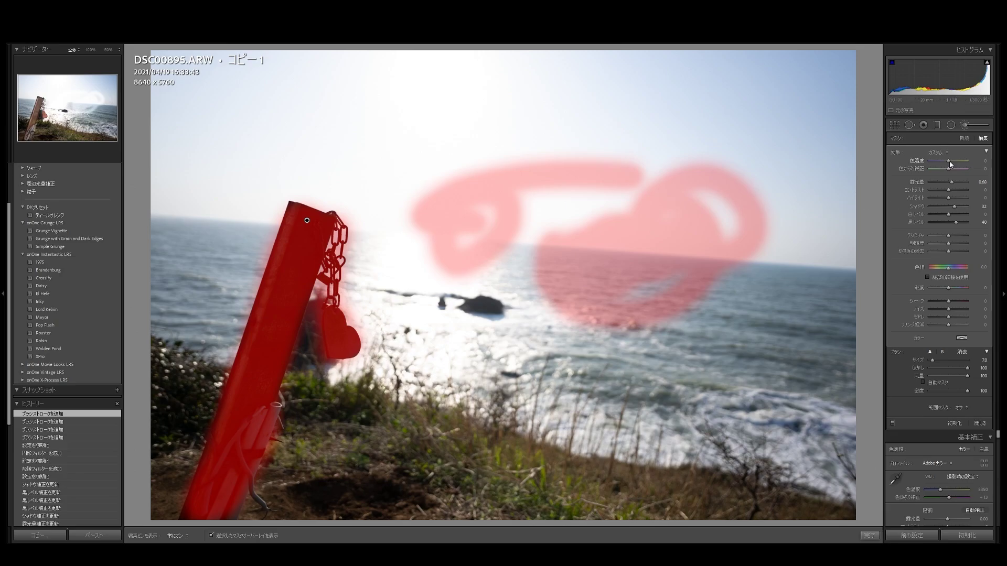
key("alt")
left_click_drag(363, 331, 367, 353)
mouse_move(512, 226)
left_mouse_down()
mouse_move(445, 196)
mouse_move(450, 180)
mouse_move(448, 202)
mouse_move(356, 215)
left_mouse_up()
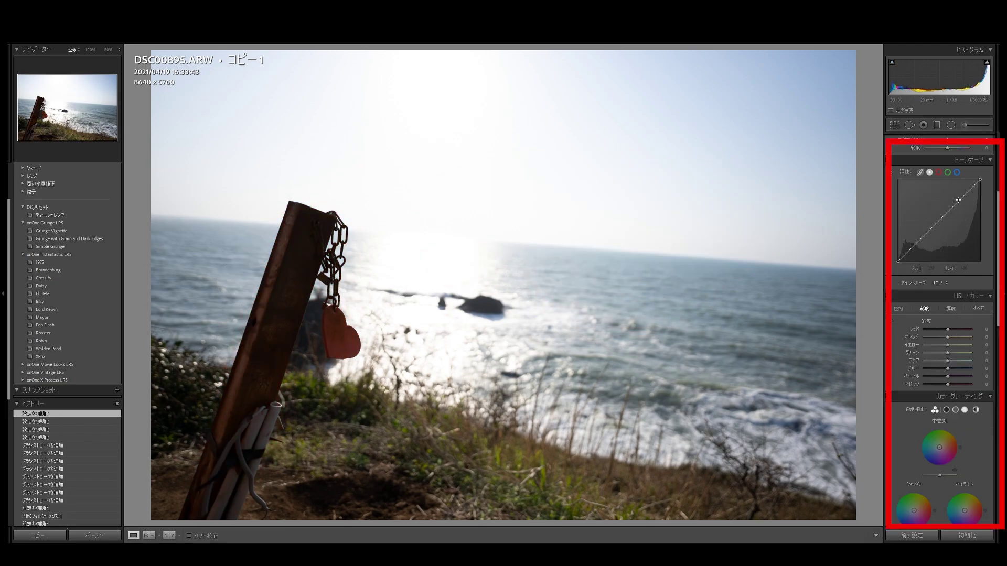
scroll(960, 360, "up", 5)
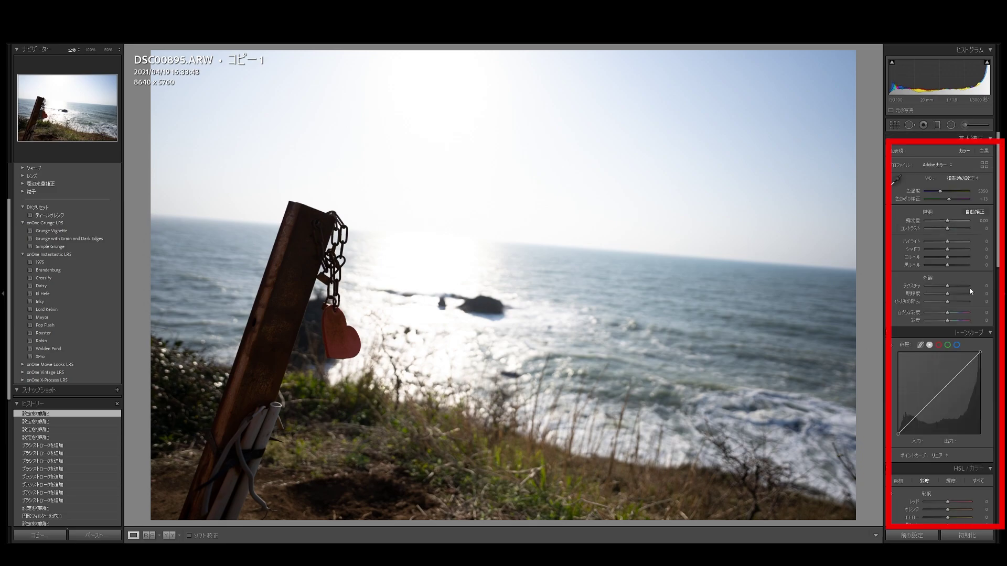